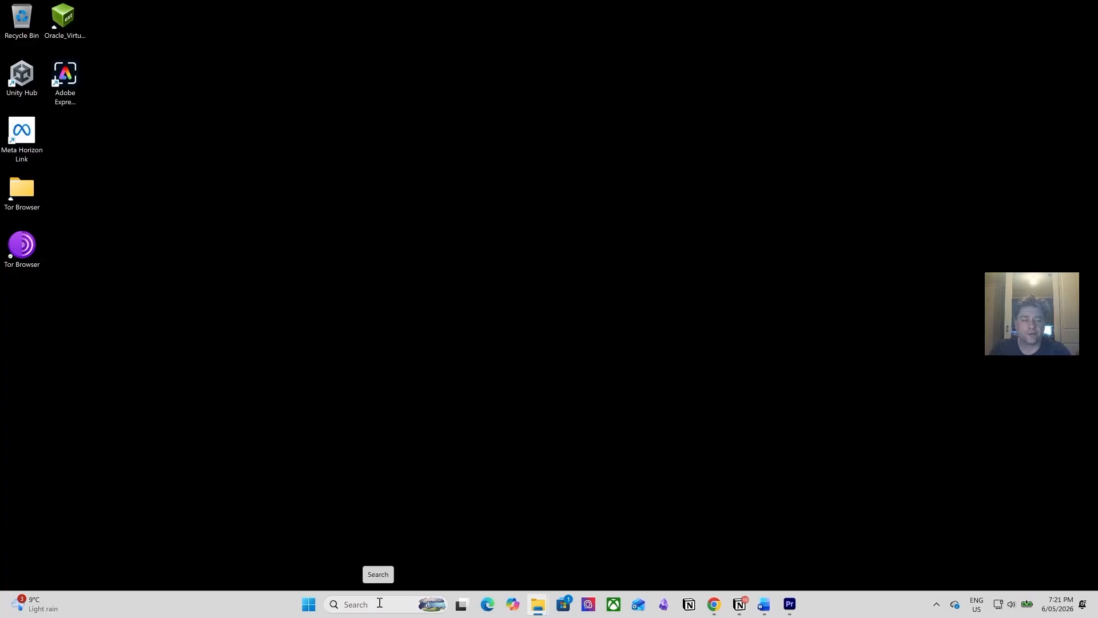
Step: Open Command Prompt and run git --version to check whether Git is installed
left_click(379, 603)
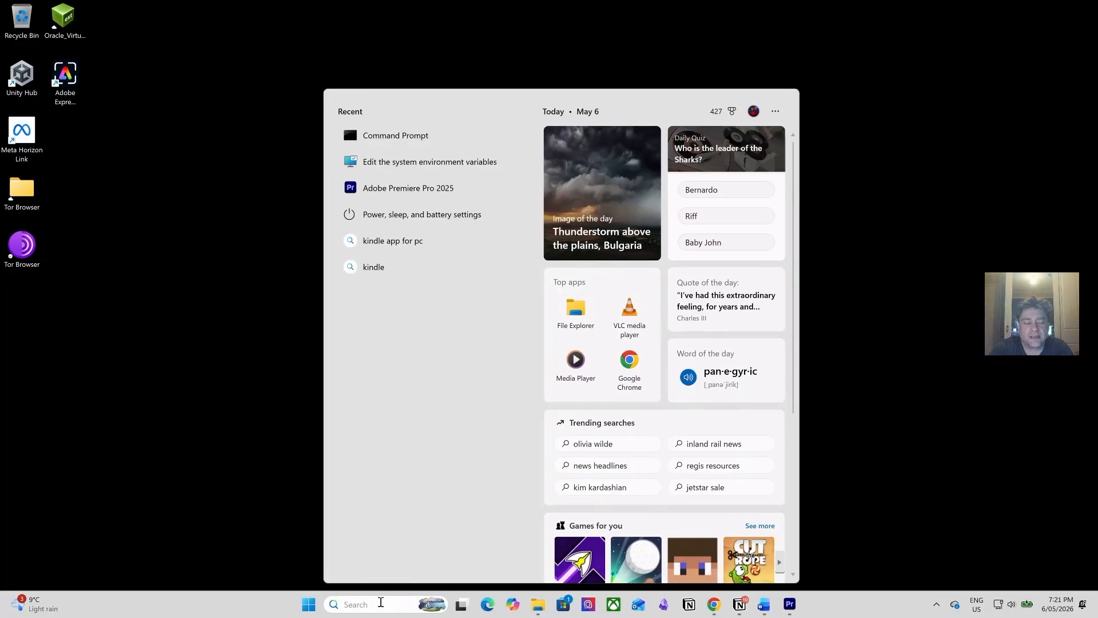
type("cmd")
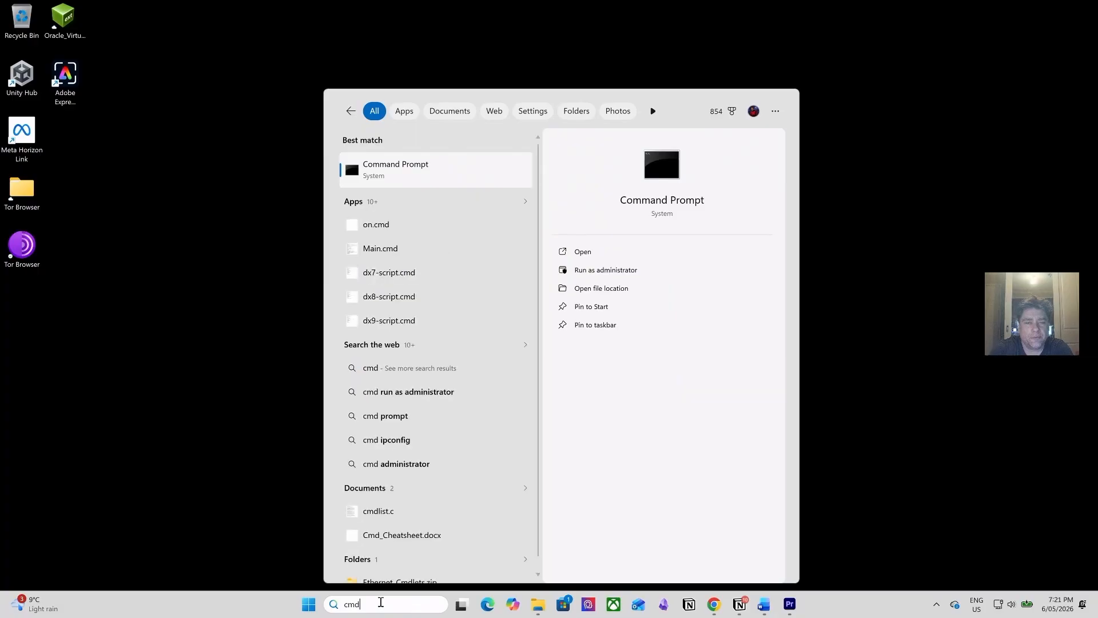
key("Return")
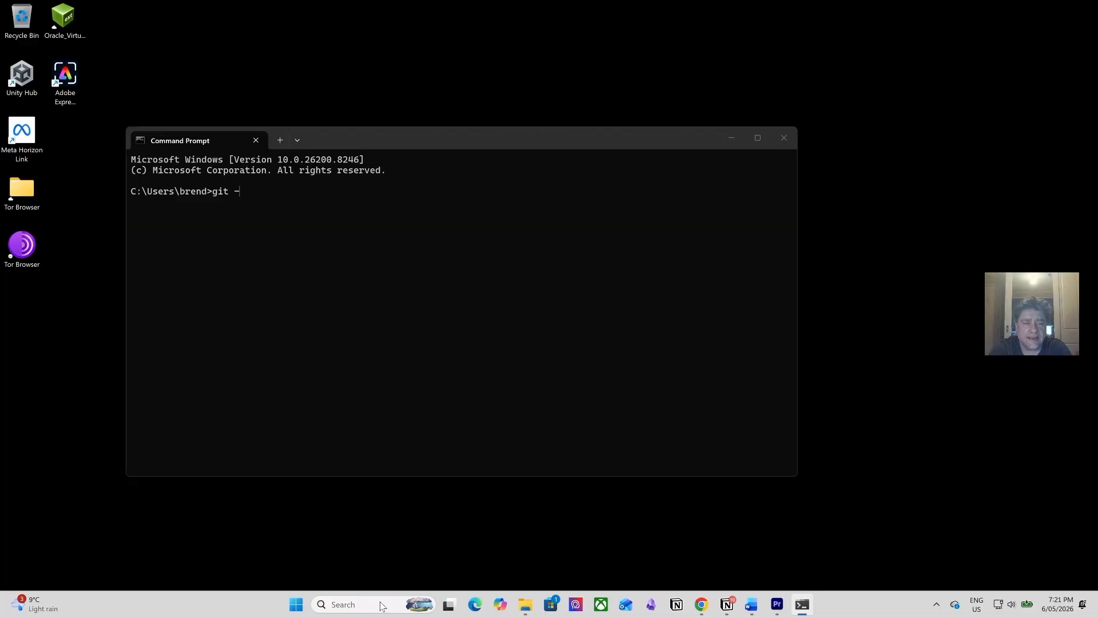
type("git --version")
key("Return")
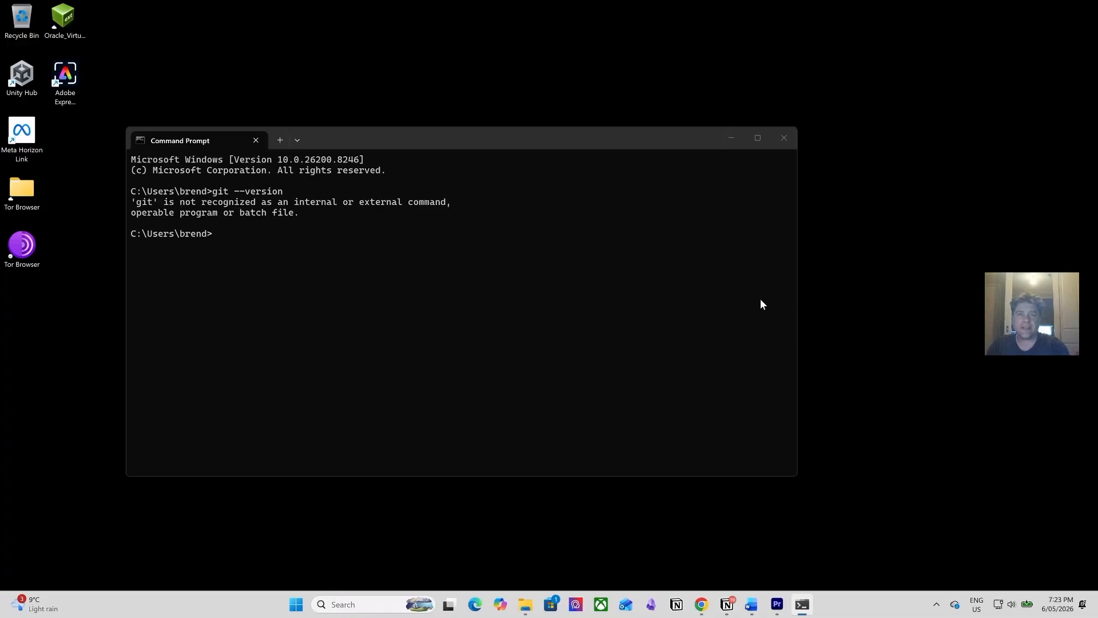
Step: Open a new maximized Google Chrome window and go to git-scm.com
right_click(701, 604)
left_click(692, 538)
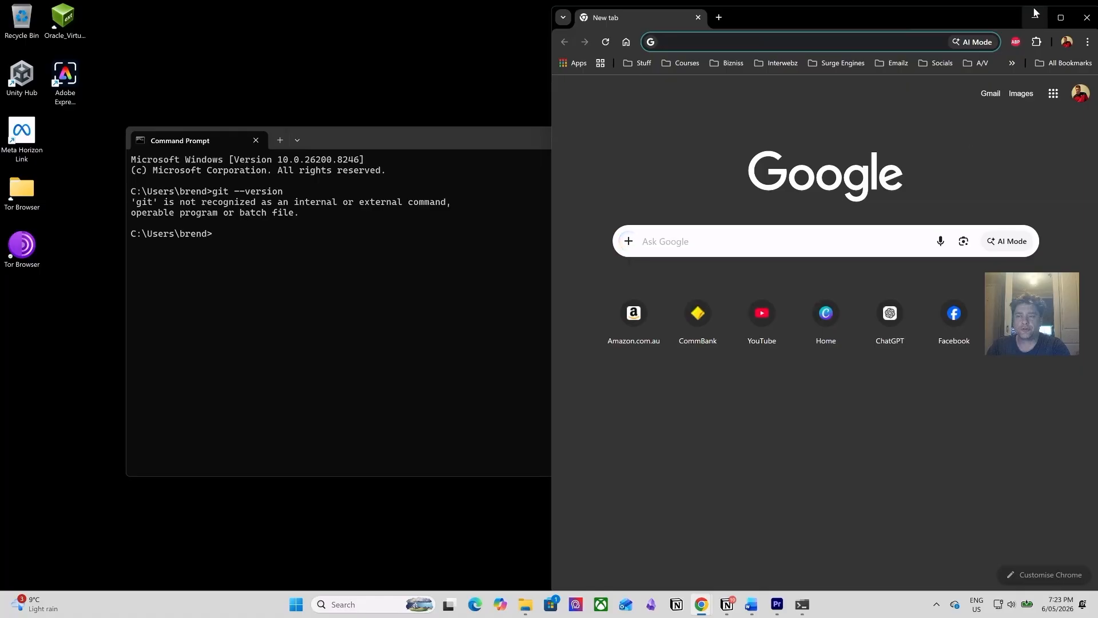
left_click(1061, 17)
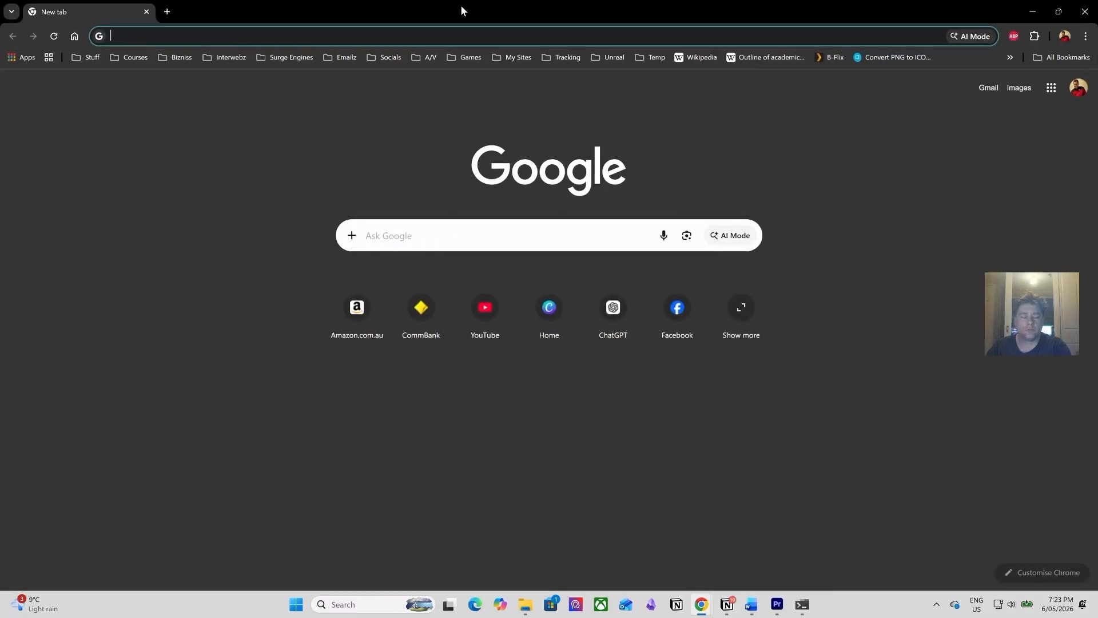
type("git")
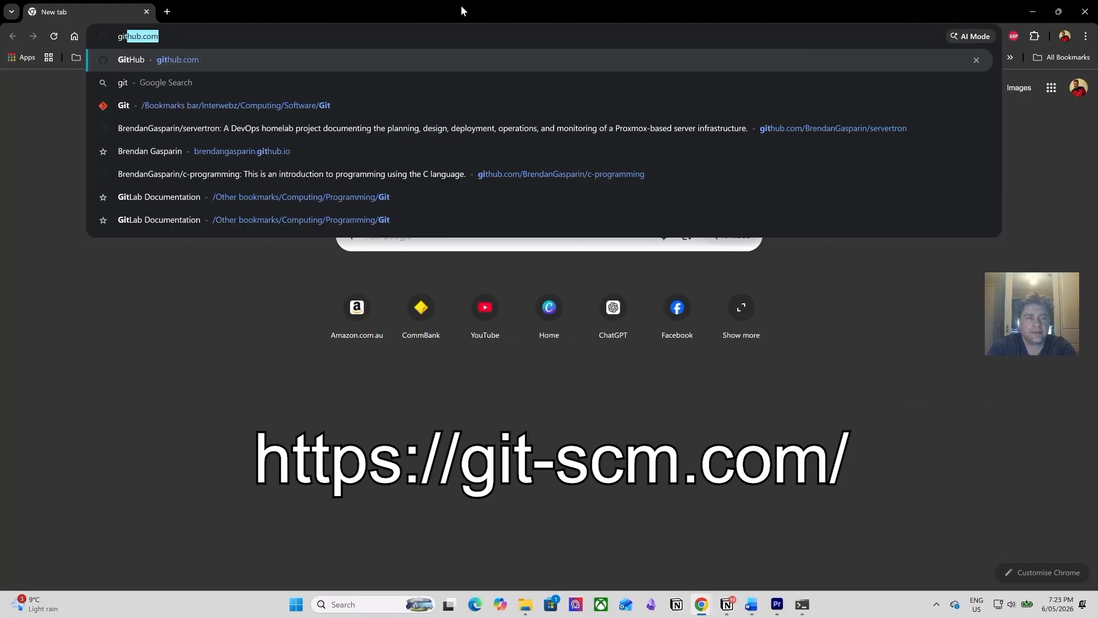
type("-scm.")
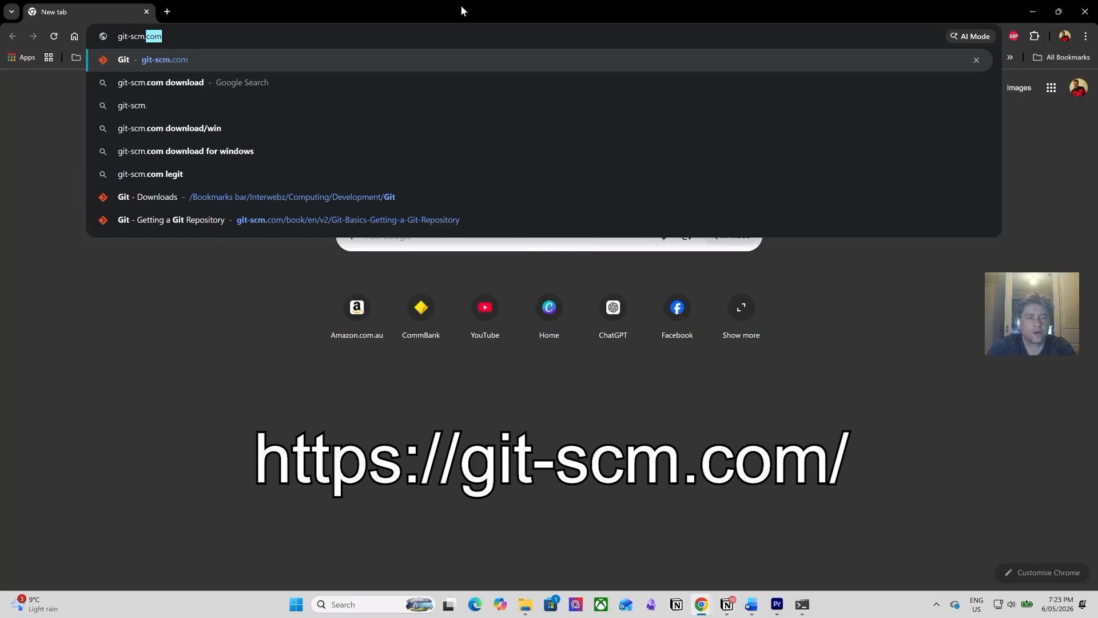
type("com")
key("Return")
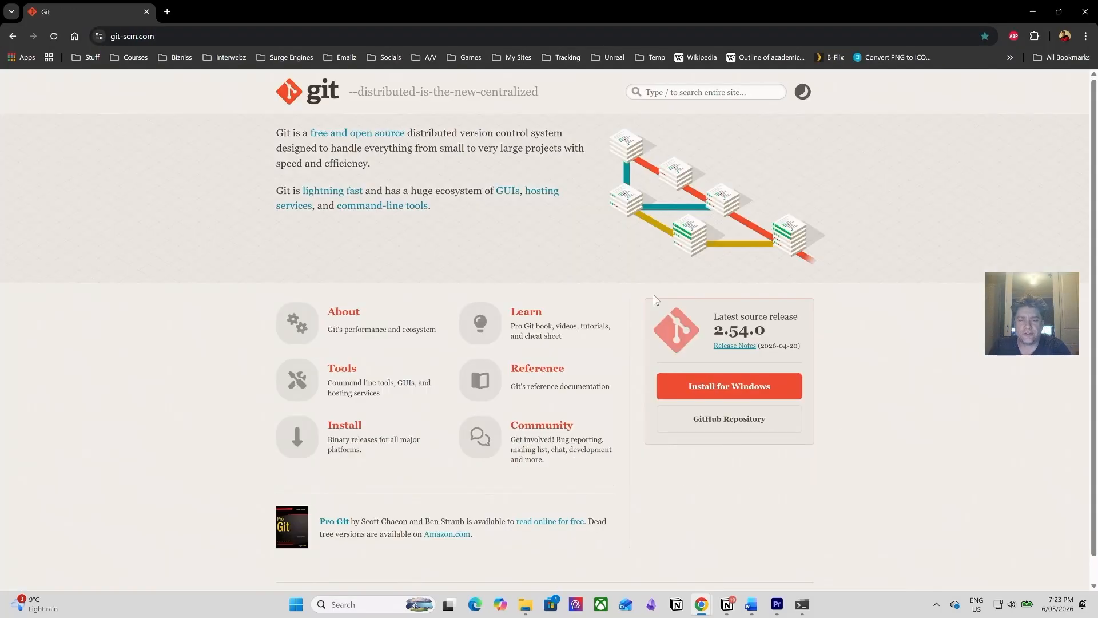
Step: Download the standalone Git for Windows/x64 Setup installer and save Git-2.54.0-64-bit.exe in the Downloads folder
left_click(725, 386)
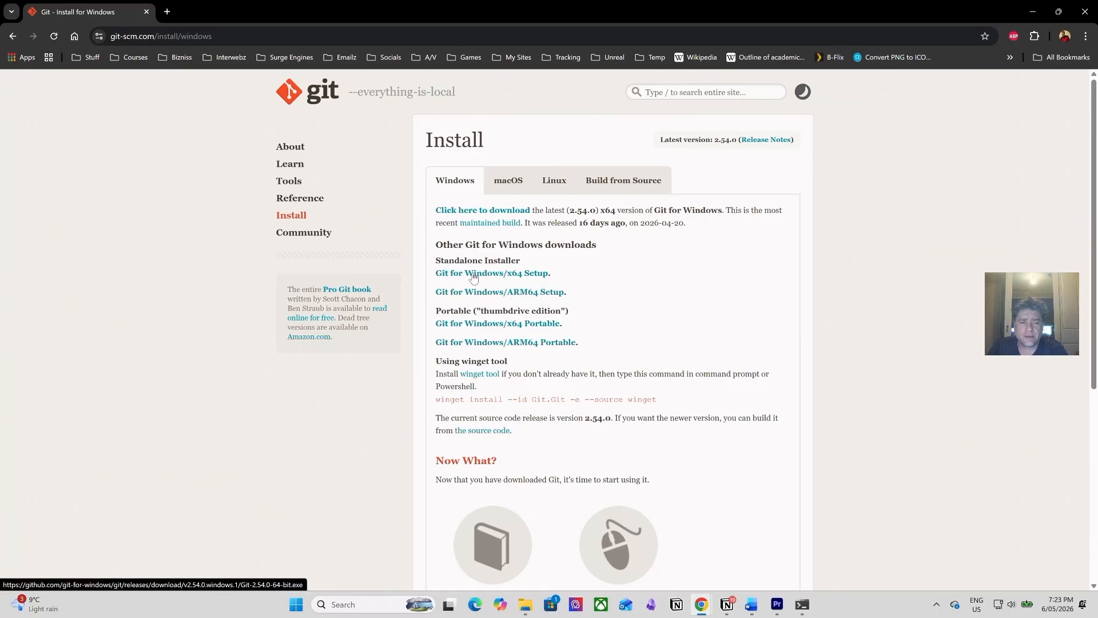
left_click(473, 278)
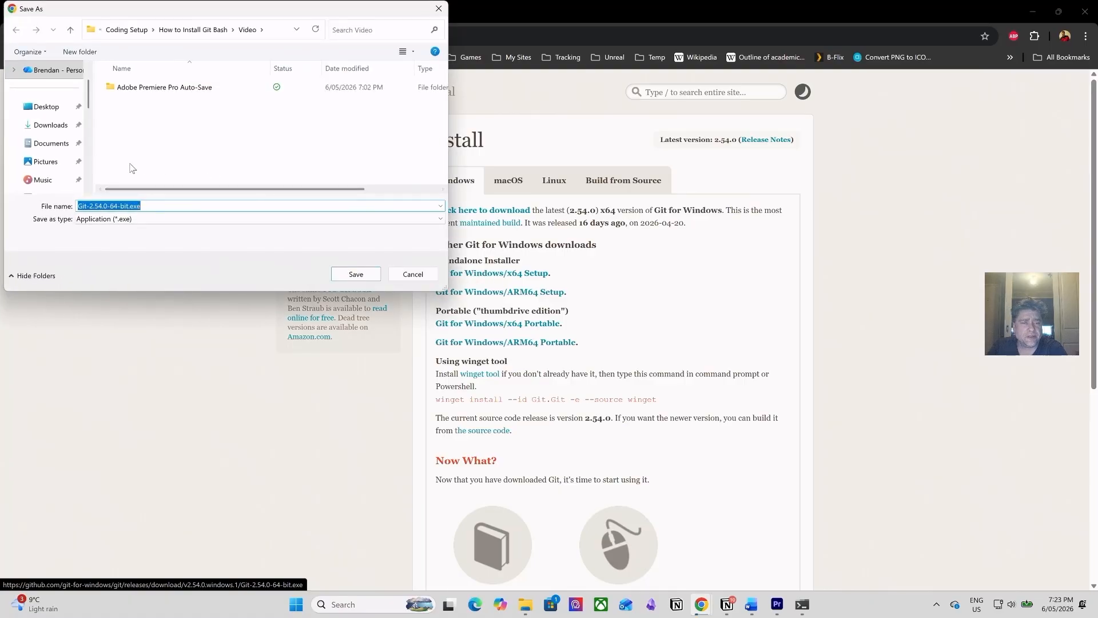
left_click(52, 125)
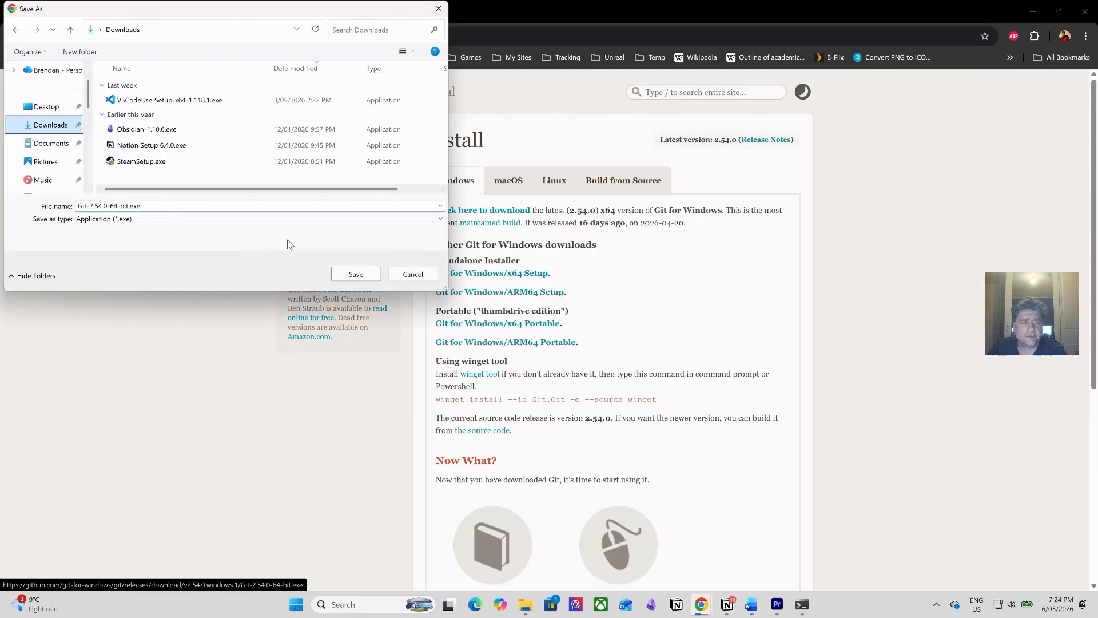
left_click(352, 274)
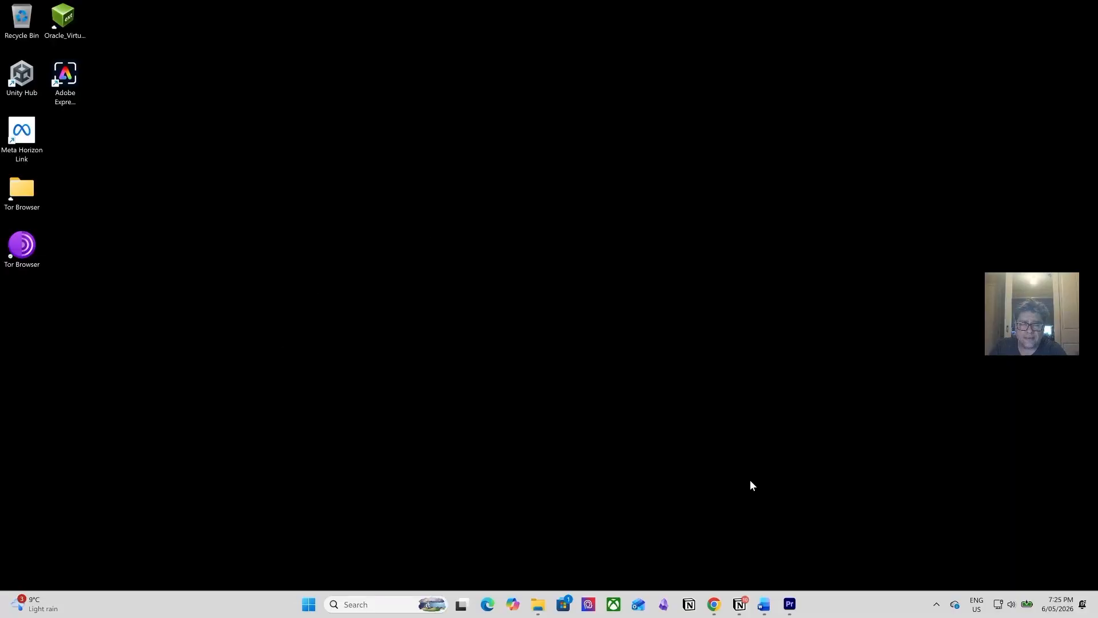
Step: Launch Git-2.54.0-64-bit.exe from the Downloads folder in File Explorer and allow it to make changes to the device
right_click(538, 604)
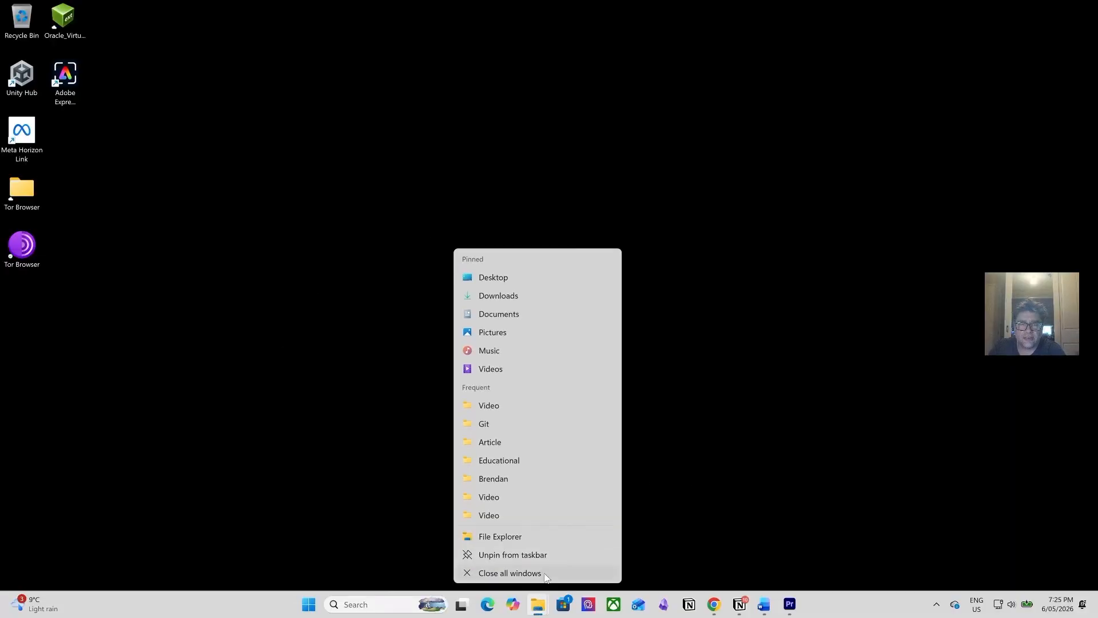
left_click(516, 537)
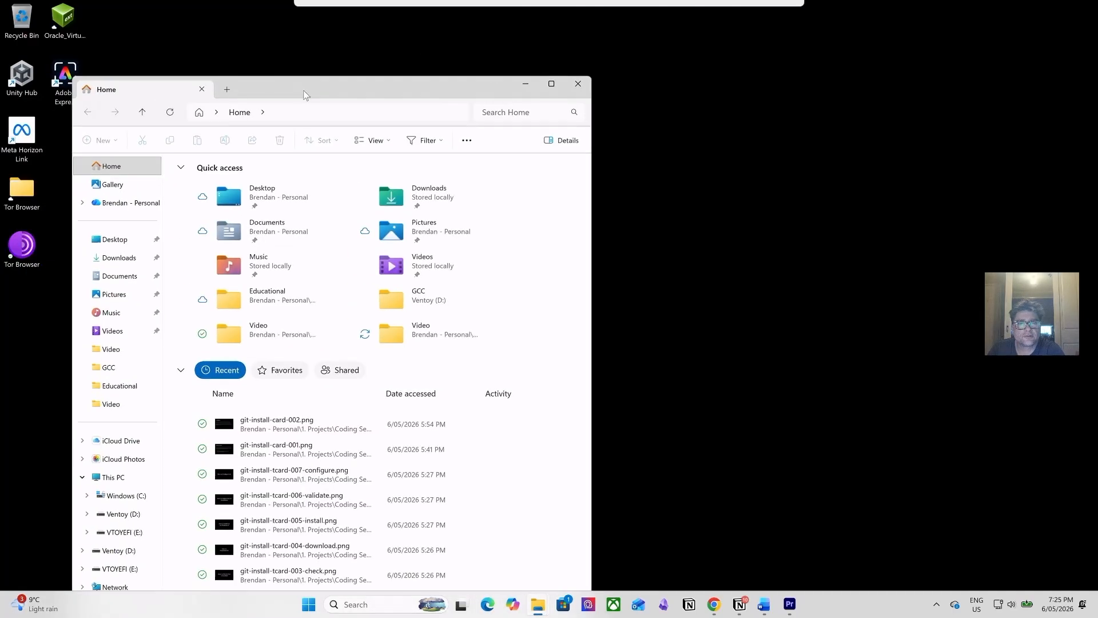
left_click_drag(303, 90, 618, 34)
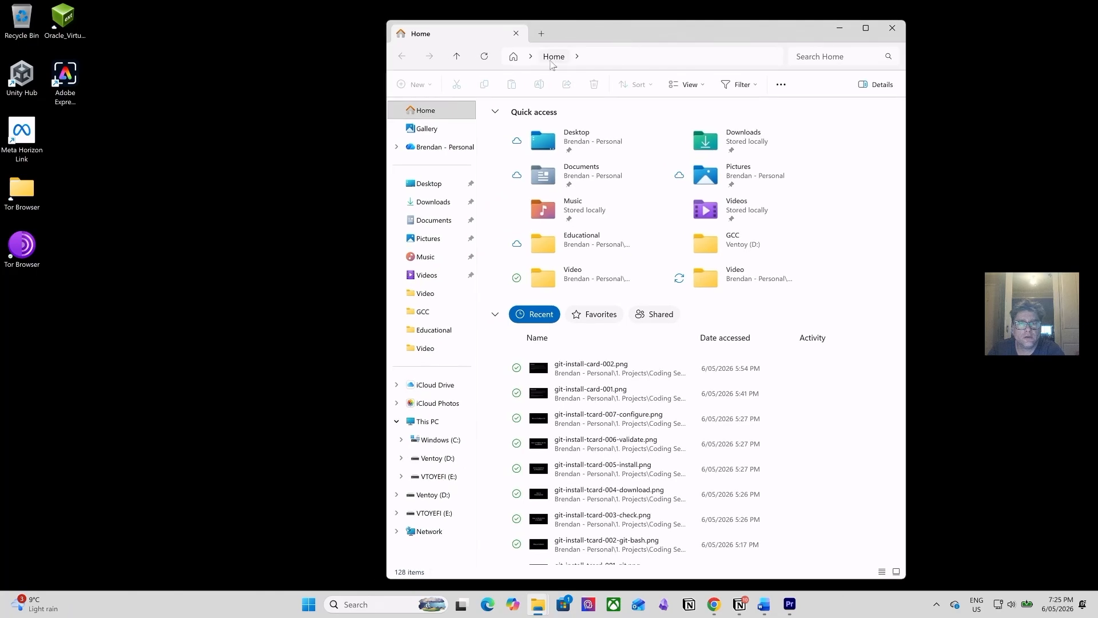
left_click(441, 204)
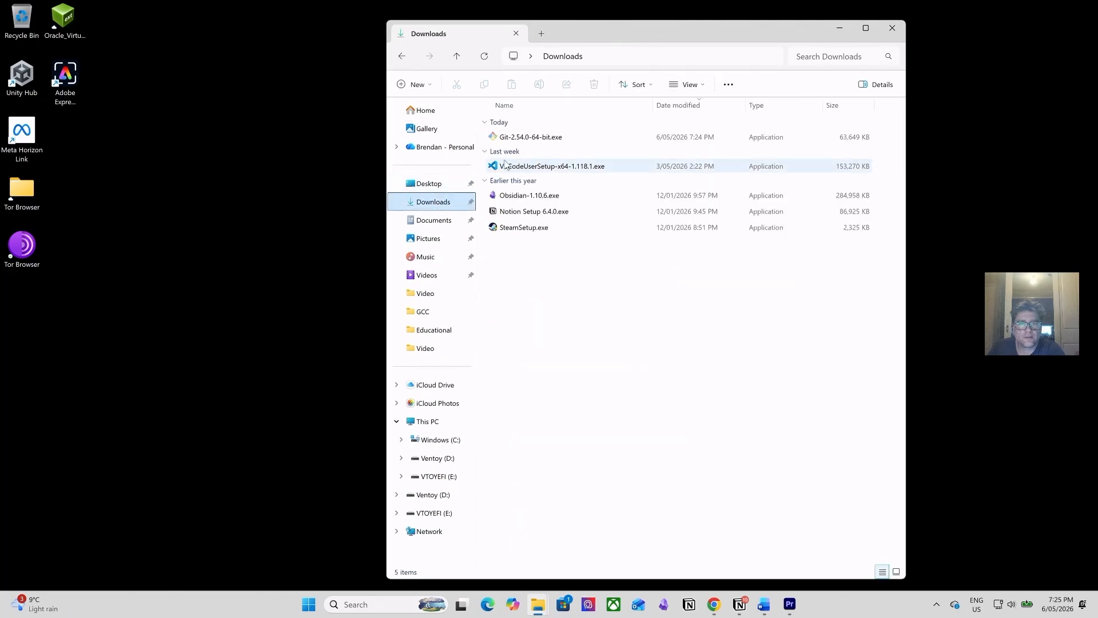
left_click(540, 142)
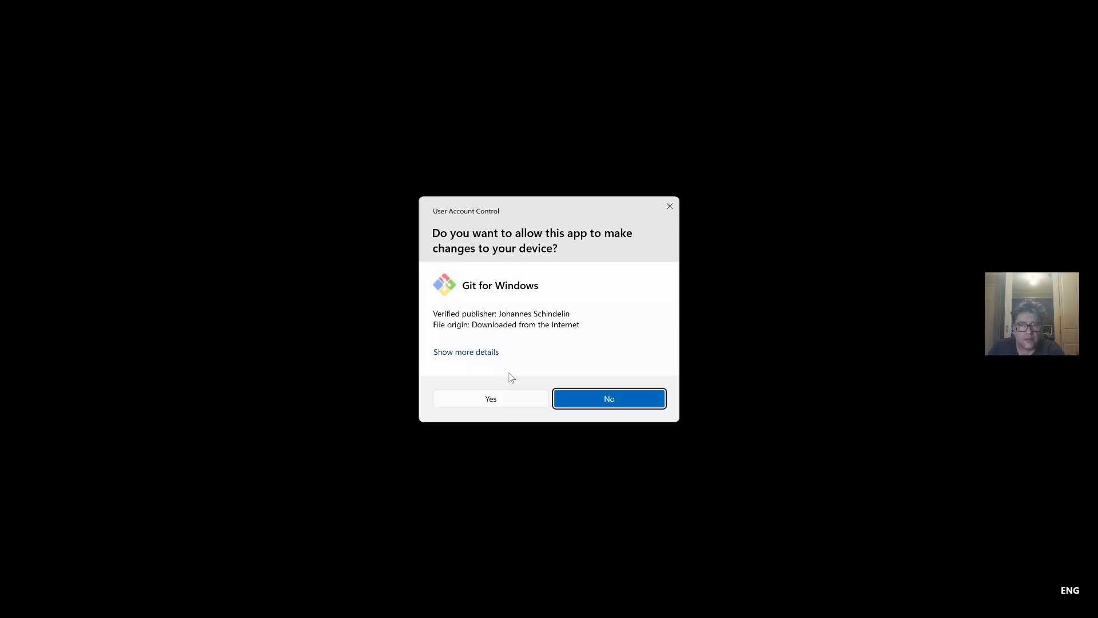
left_click(489, 399)
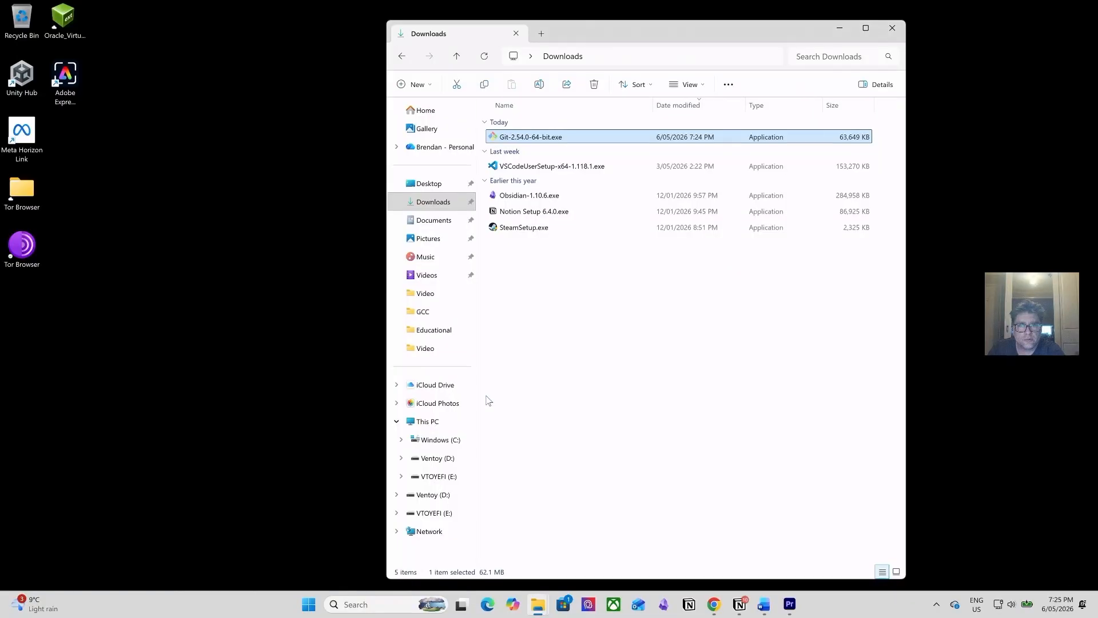
left_click(379, 351)
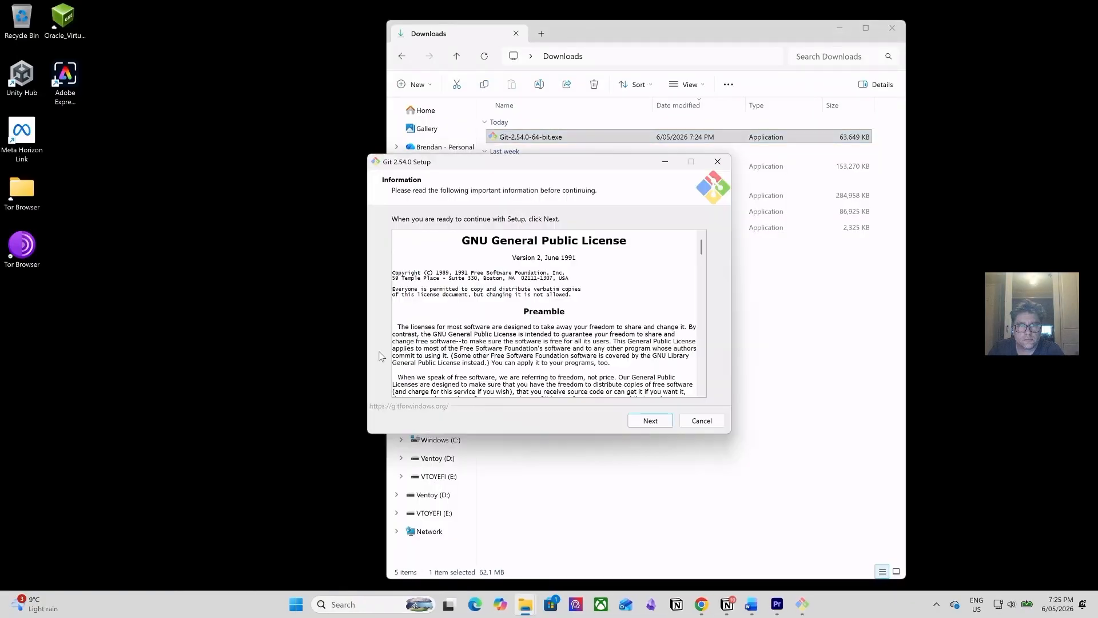
Step: Proceed past the licence, keeping the install folder C:\Program Files\Git, the default components and the Start Menu folder Git
left_click(650, 421)
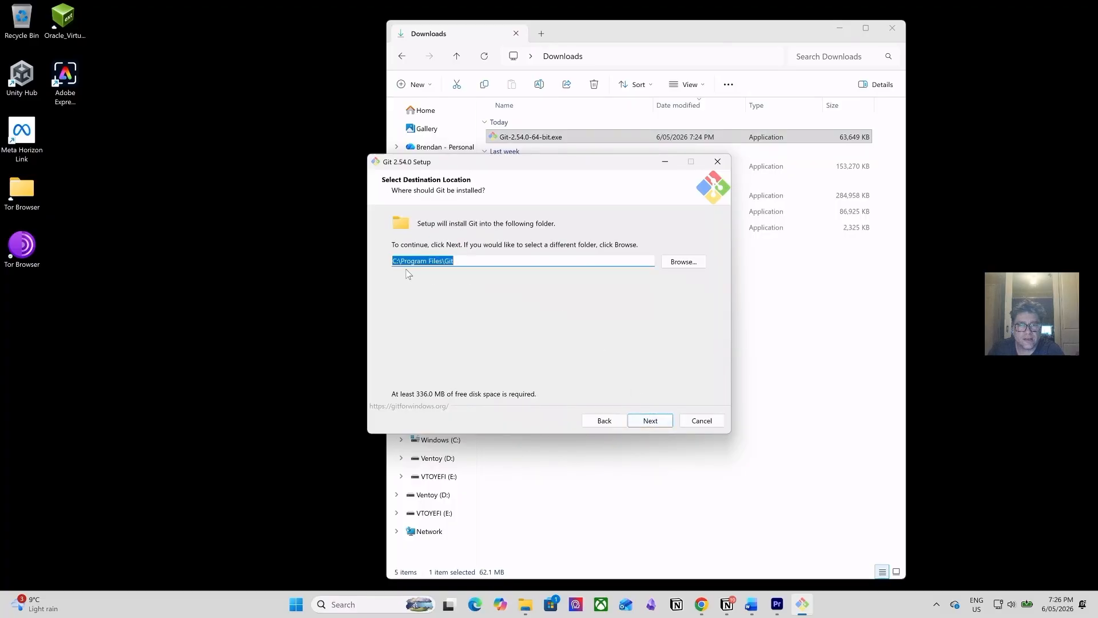
left_click(653, 421)
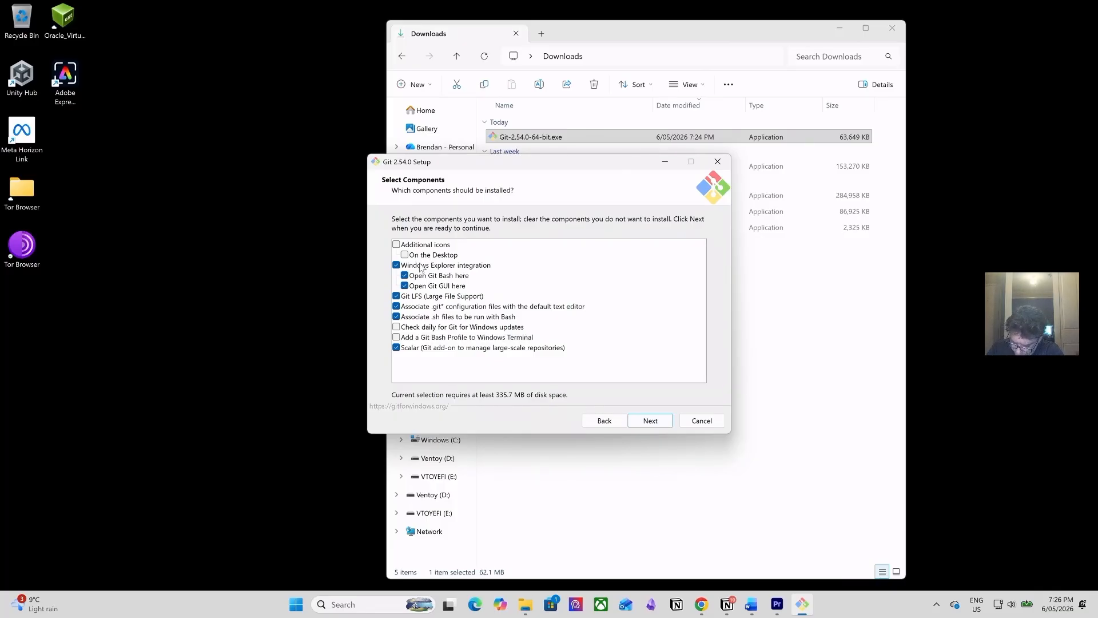
left_click(643, 423)
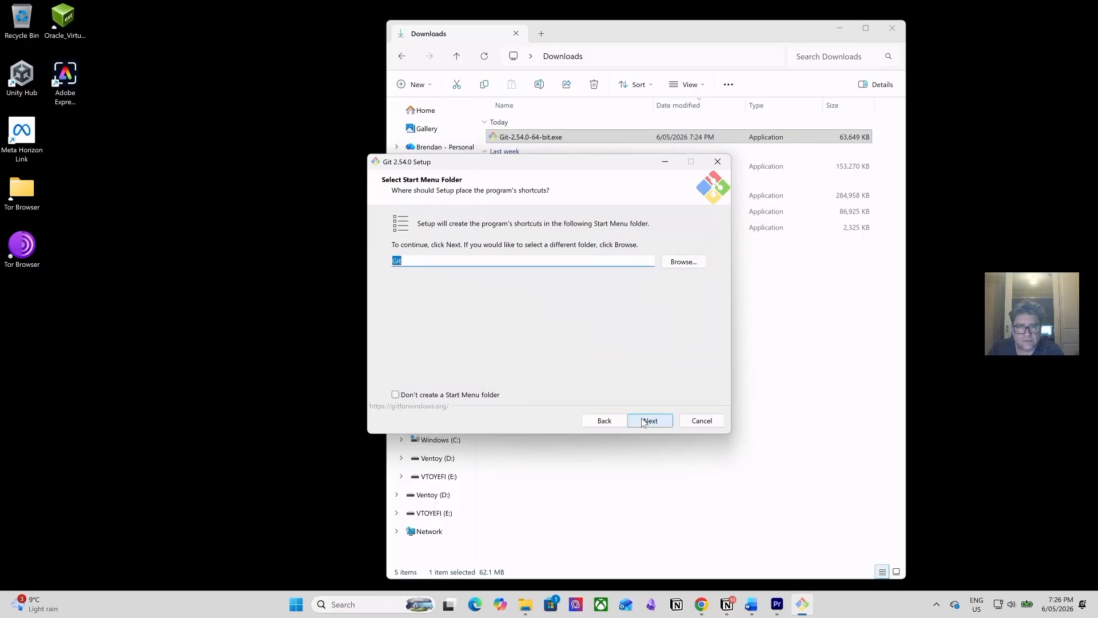
left_click(643, 423)
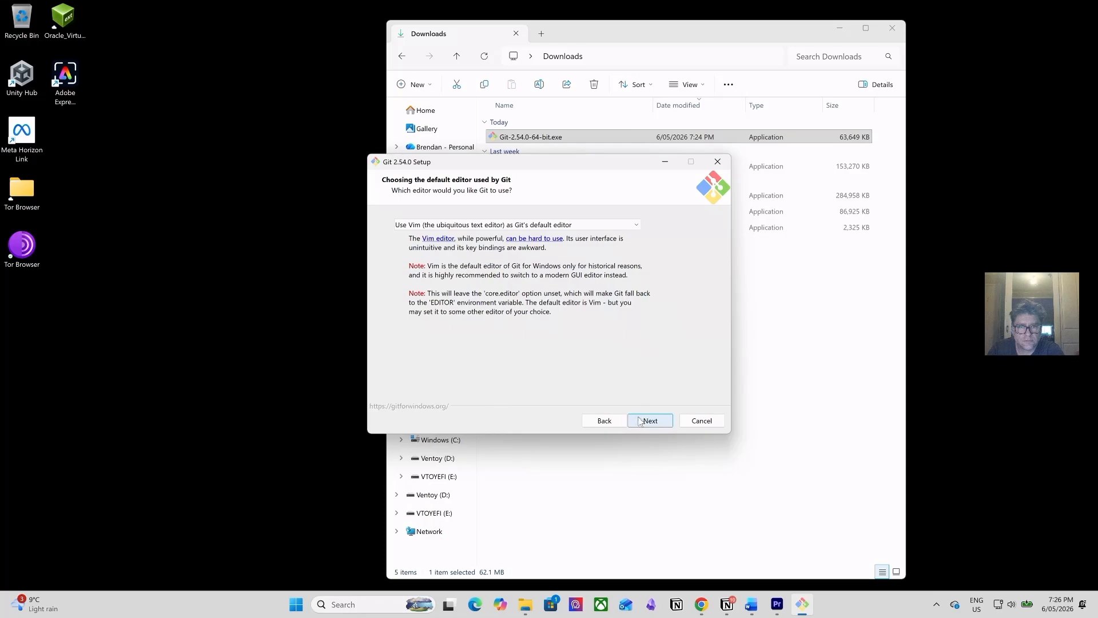
Step: Choose Visual Studio Code as Git's default editor and override the initial branch name for new repositories with main
left_click(639, 226)
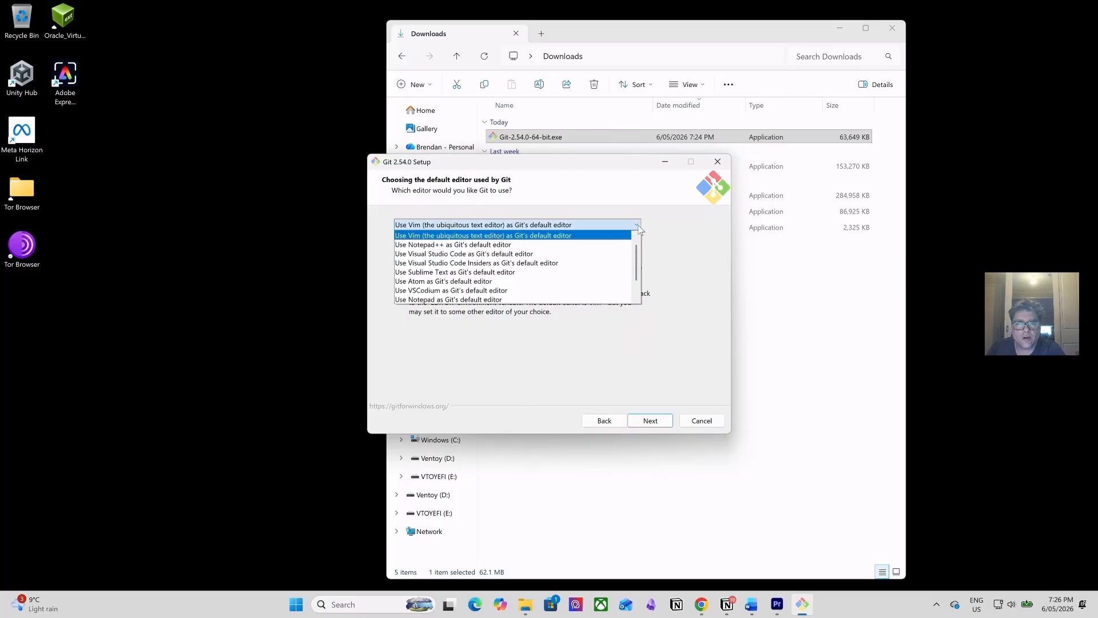
left_click(496, 256)
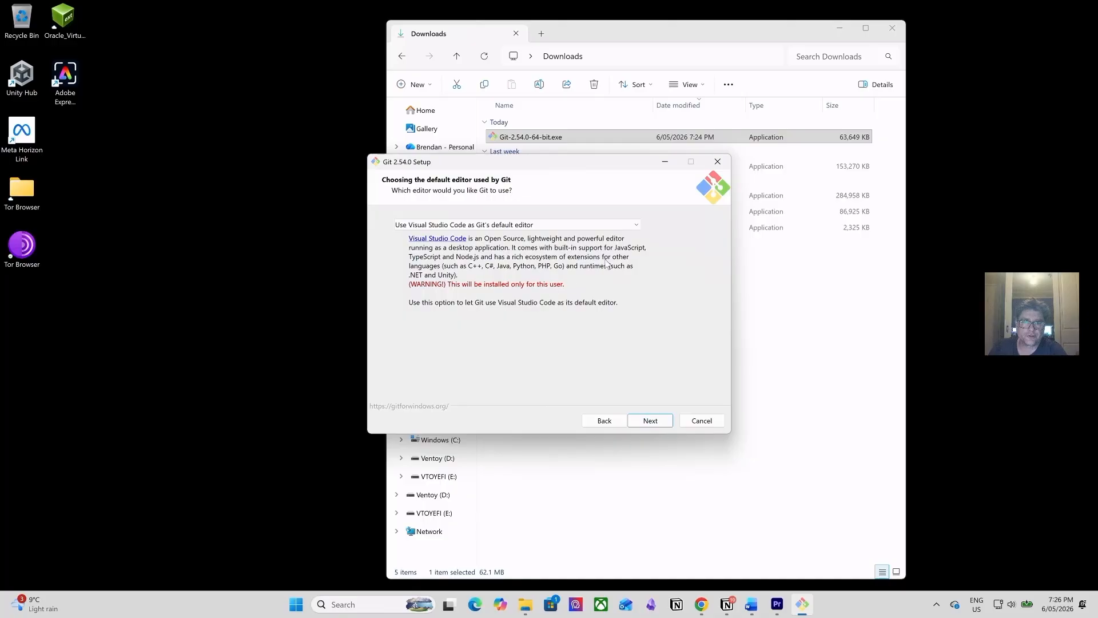
left_click(651, 421)
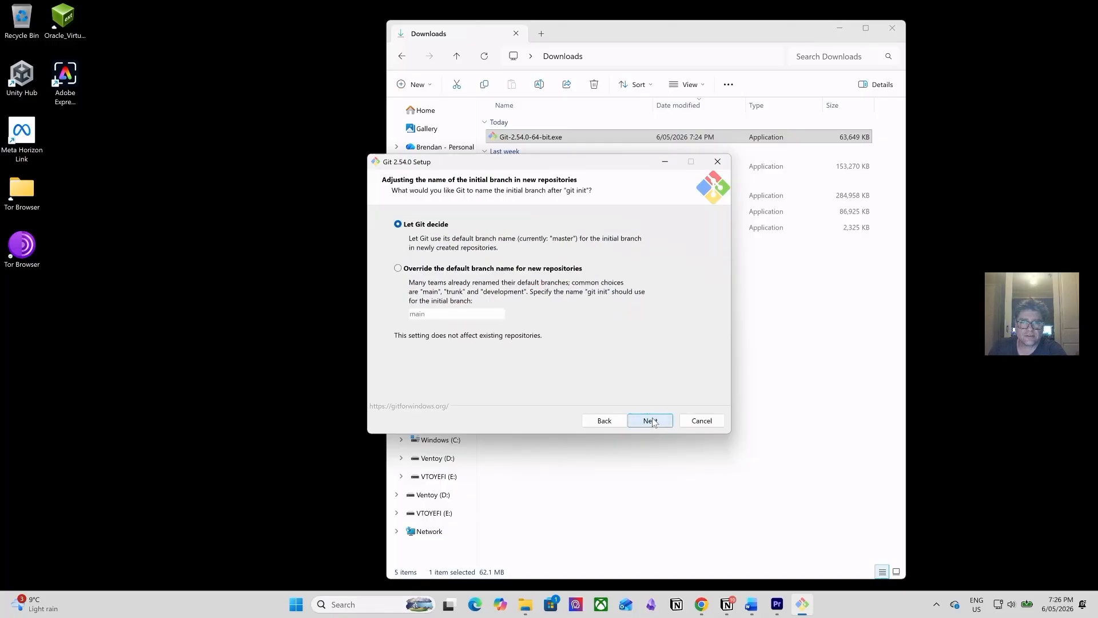
left_click(398, 269)
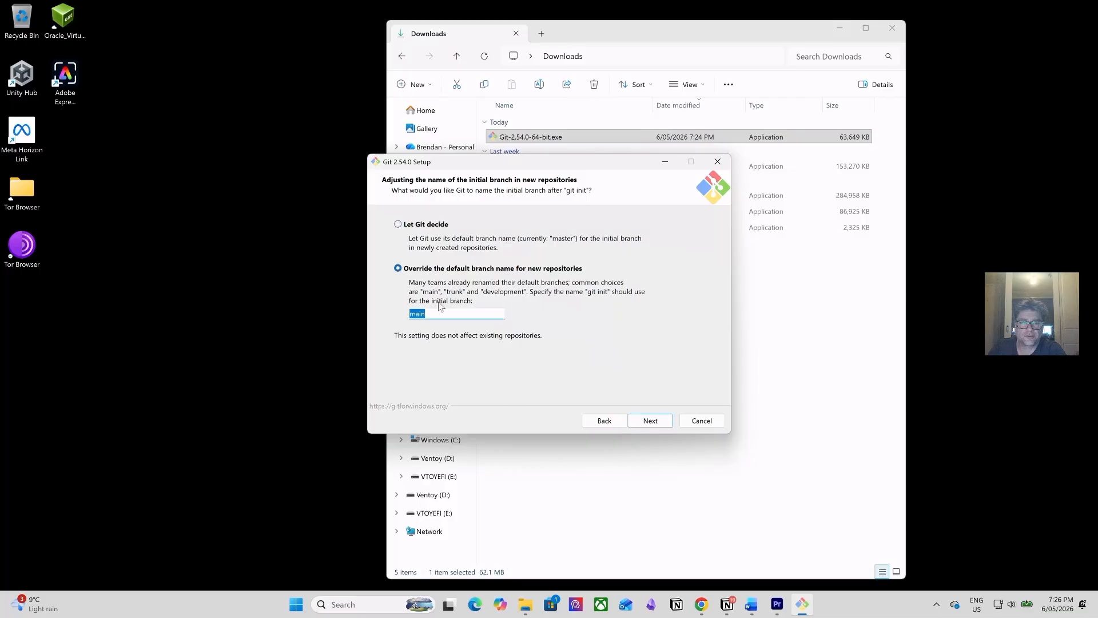
left_click(653, 423)
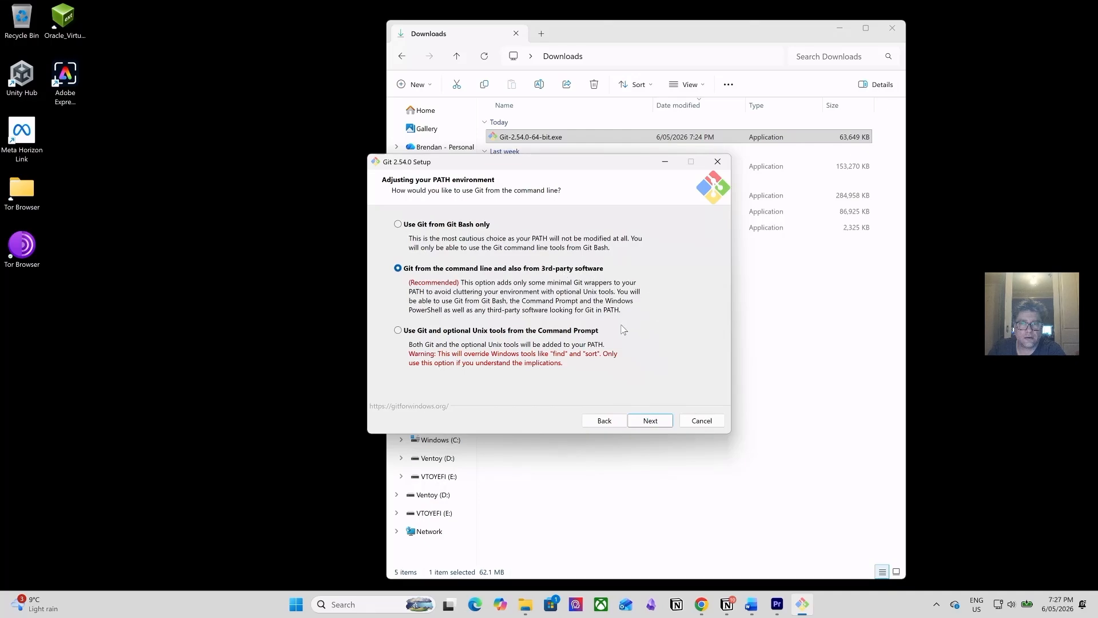
Step: Accept Git from the command line and 3rd-party software, bundled OpenSSH and the native Windows Secure Channel library
left_click(651, 420)
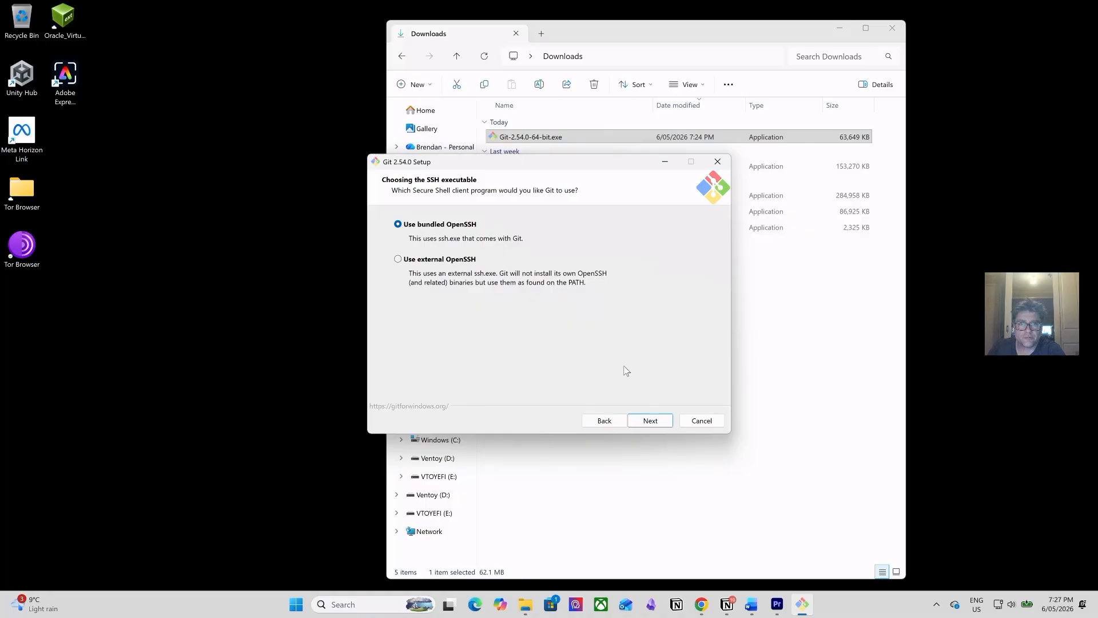
left_click(652, 421)
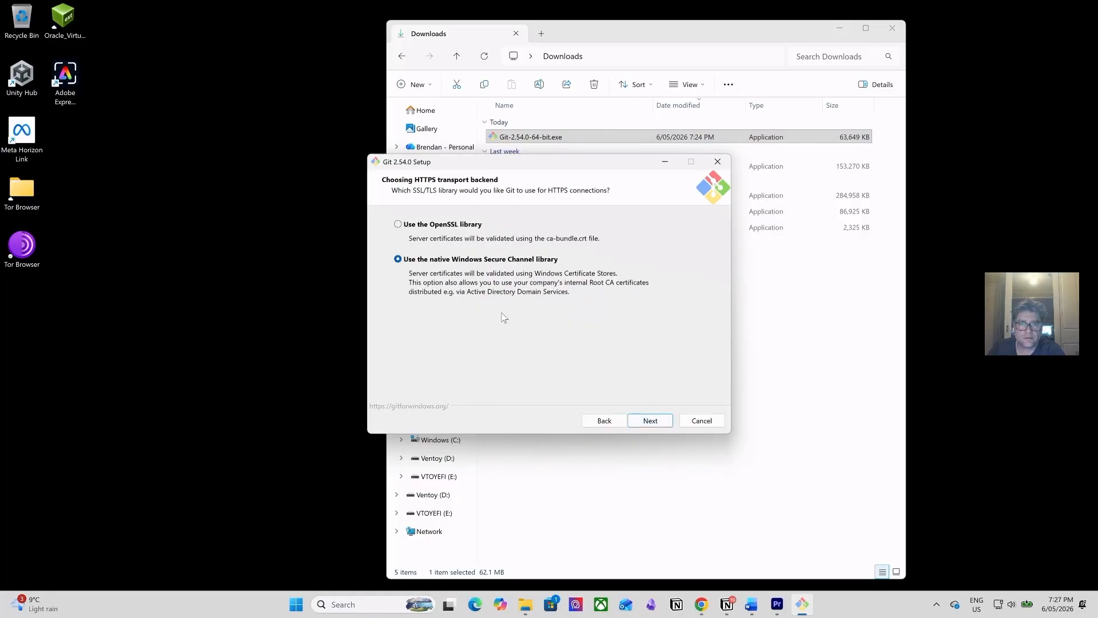
left_click(652, 421)
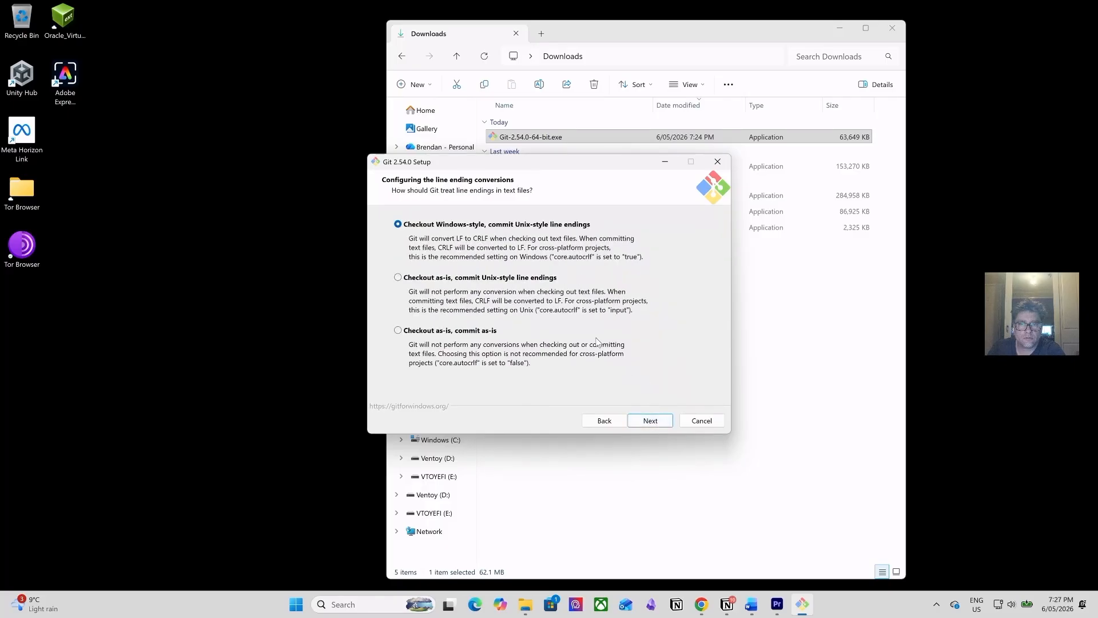
Step: Accept Windows-style checkout with Unix-style commit line endings, the MinTTY terminal, and fast-forward or merge for git pull
left_click(651, 421)
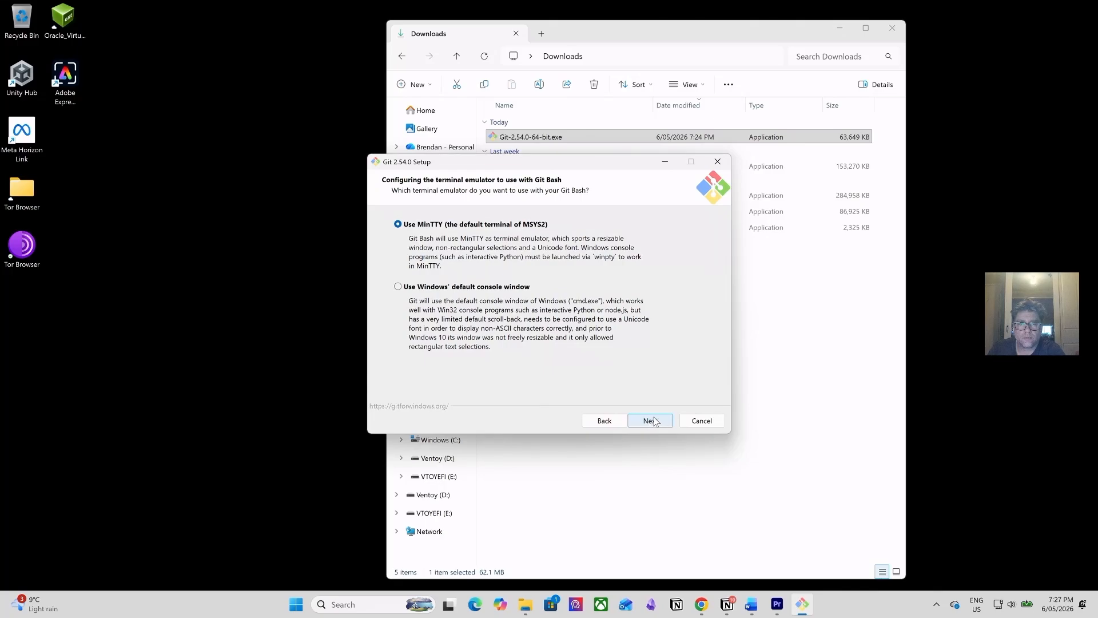
left_click(653, 421)
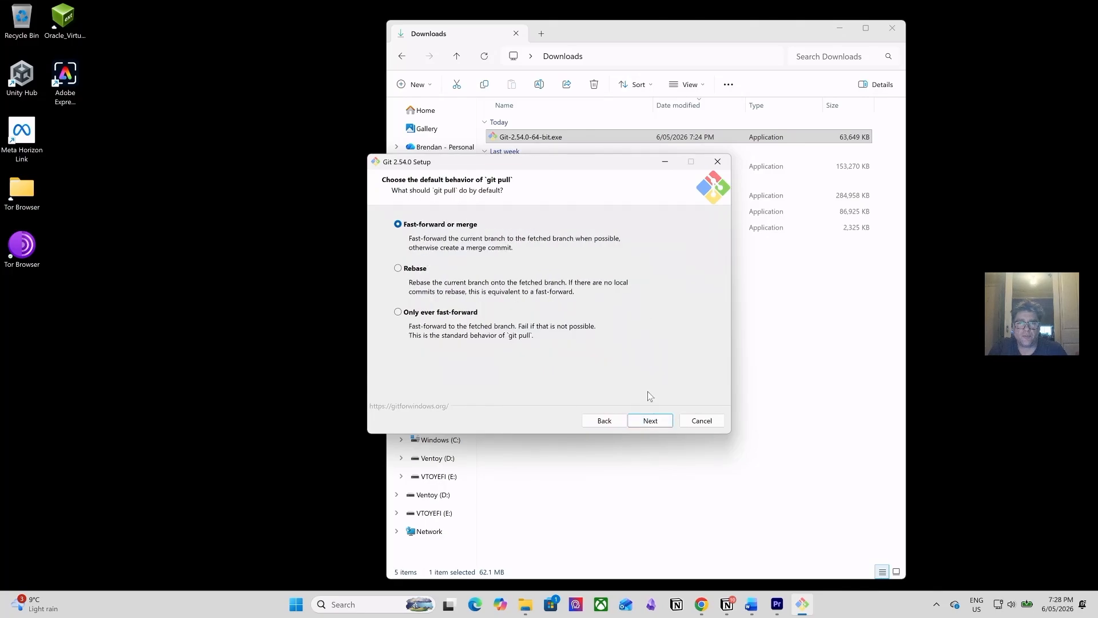
left_click(653, 422)
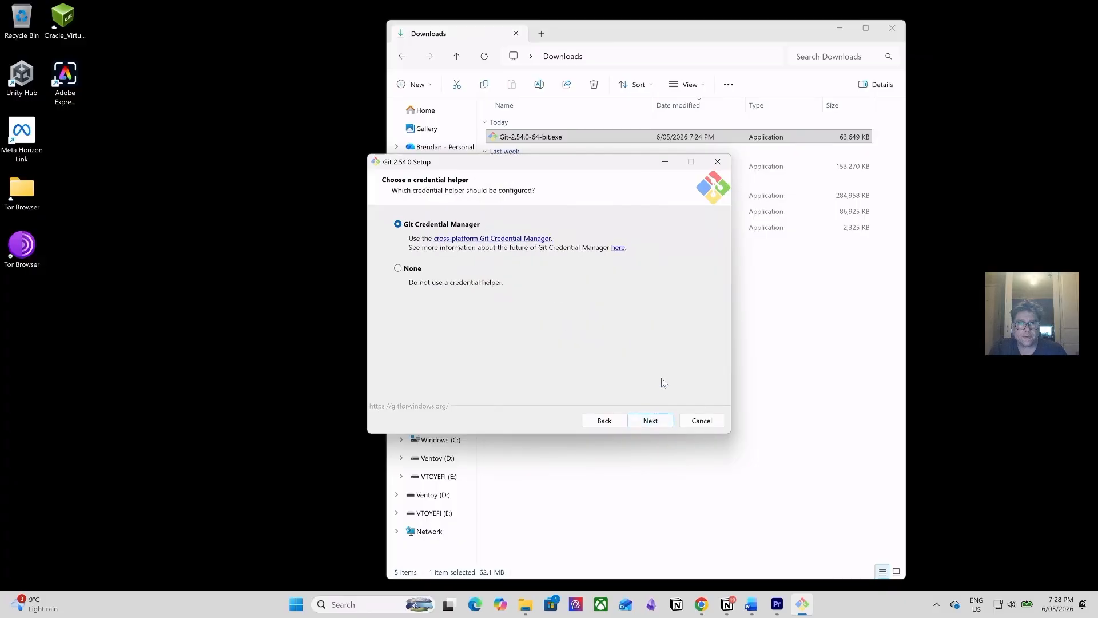
Step: Accept Git Credential Manager and file system caching without symbolic links, and start the installation
left_click(653, 422)
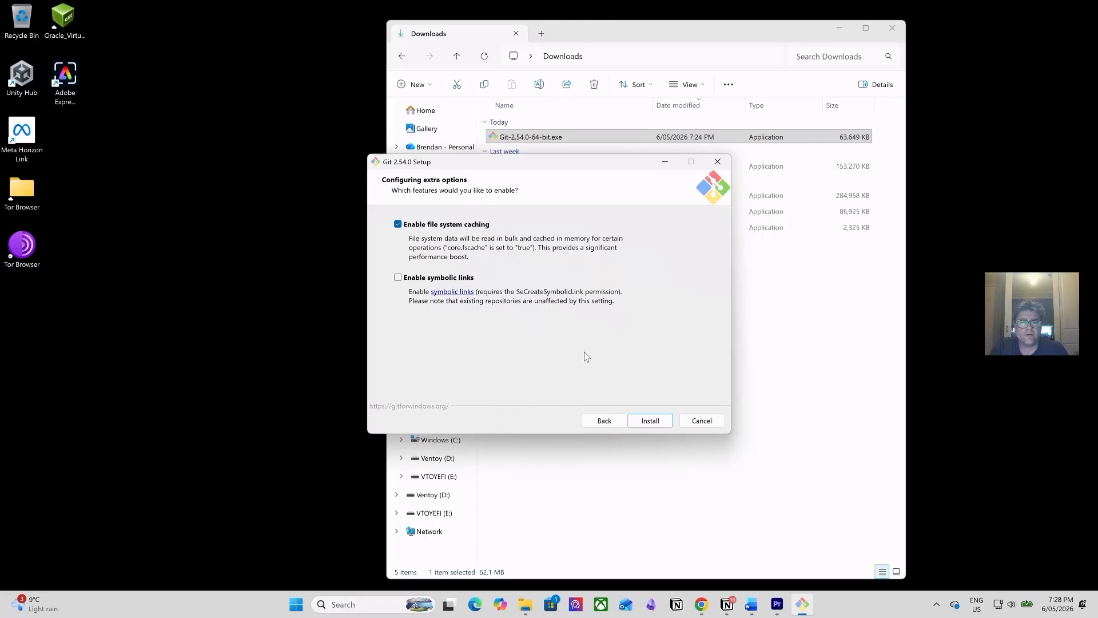
left_click(651, 421)
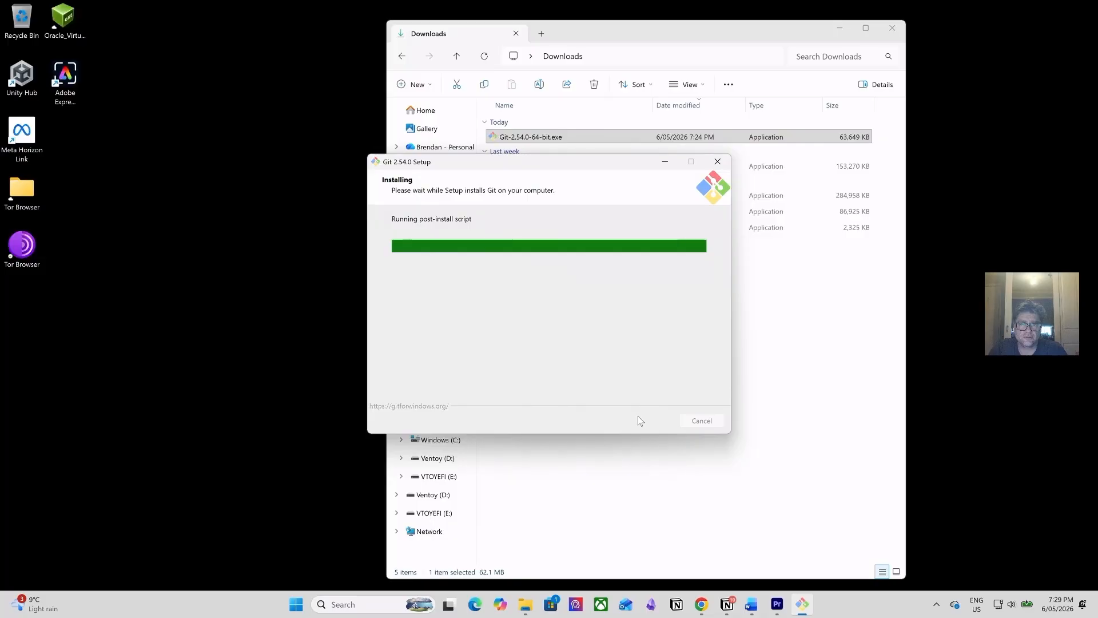
Step: Finish the Git setup without viewing the release notes, and close the Downloads window
left_click(503, 275)
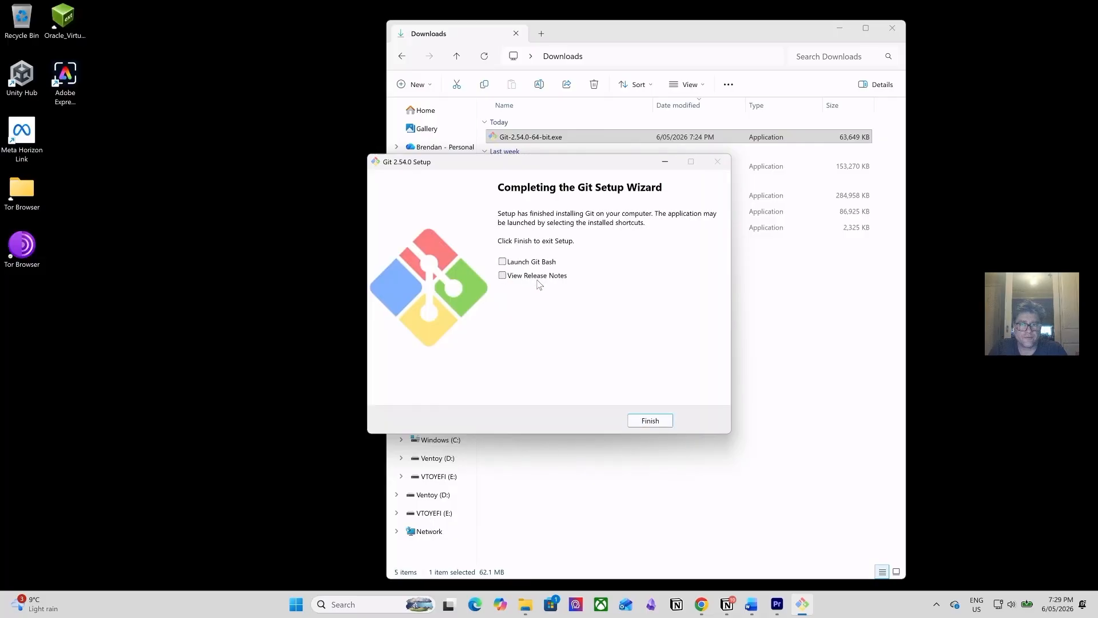
left_click(651, 421)
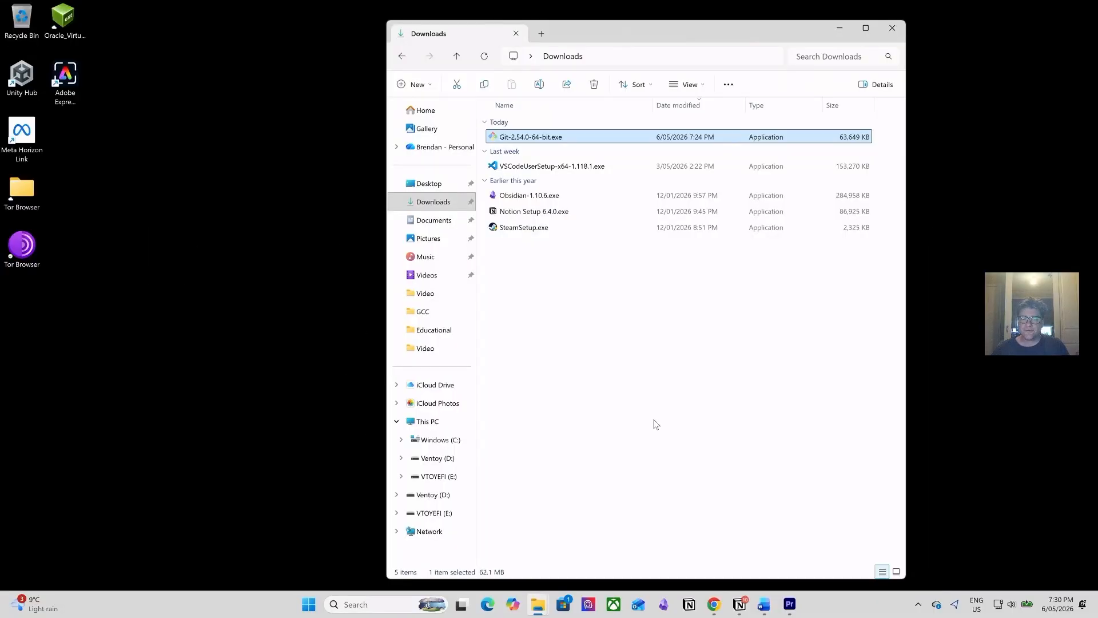
left_click(889, 30)
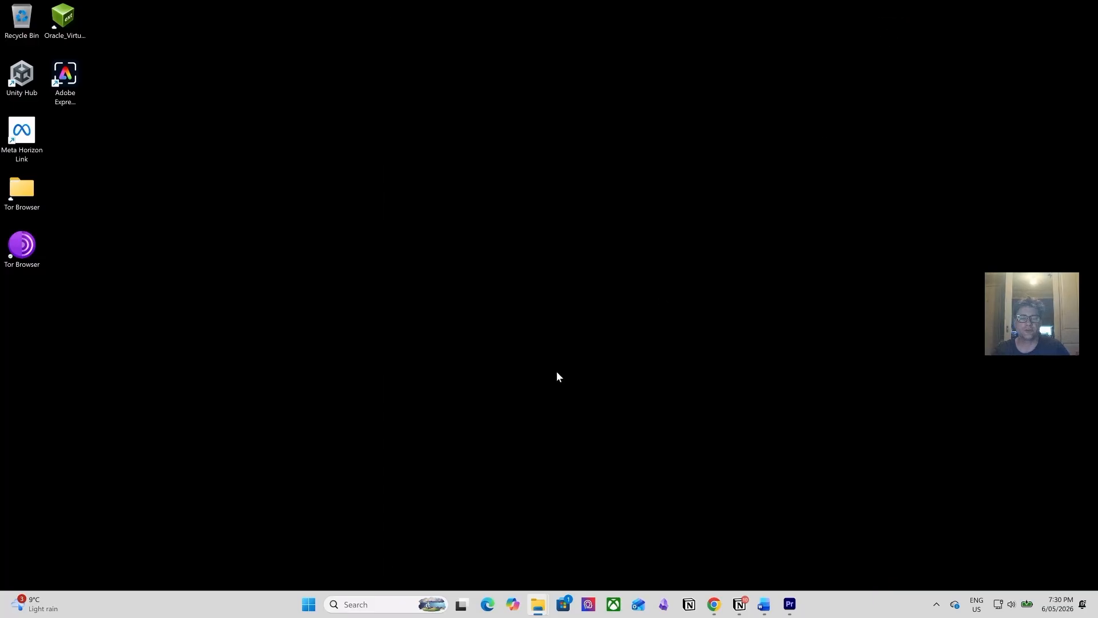
Step: Open Command Prompt and check the installed Git version with git --version
left_click(384, 605)
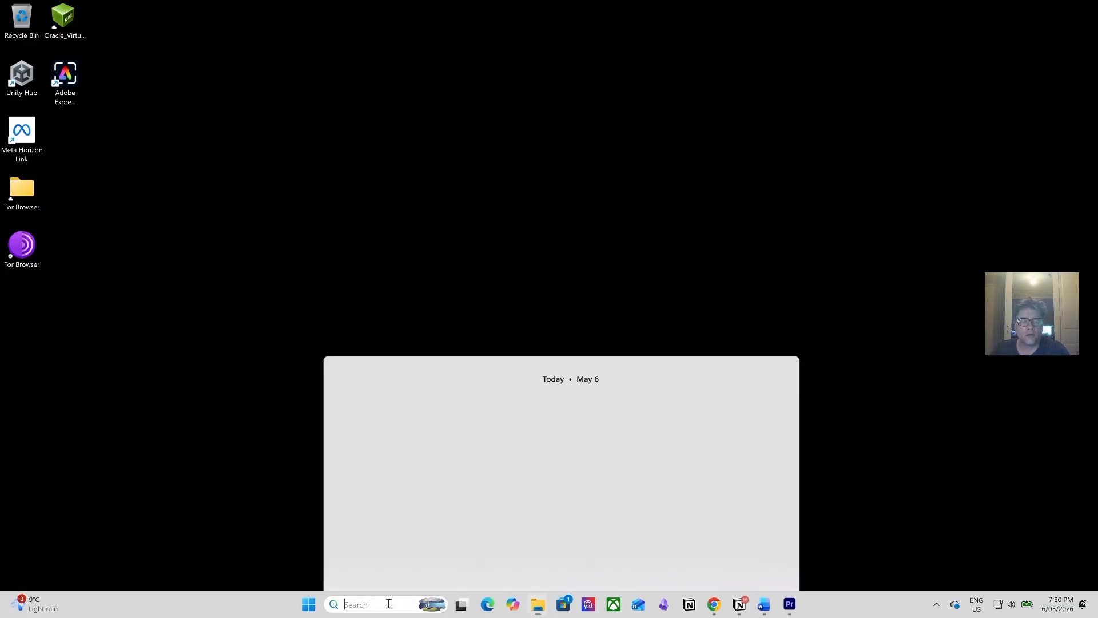
type("cmd")
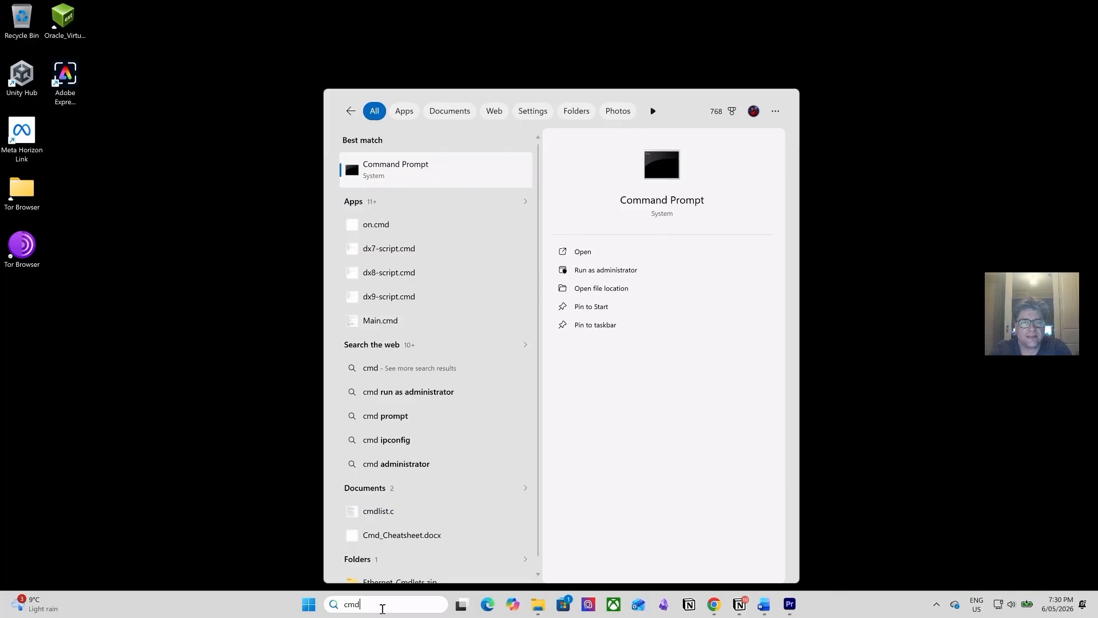
key("Return")
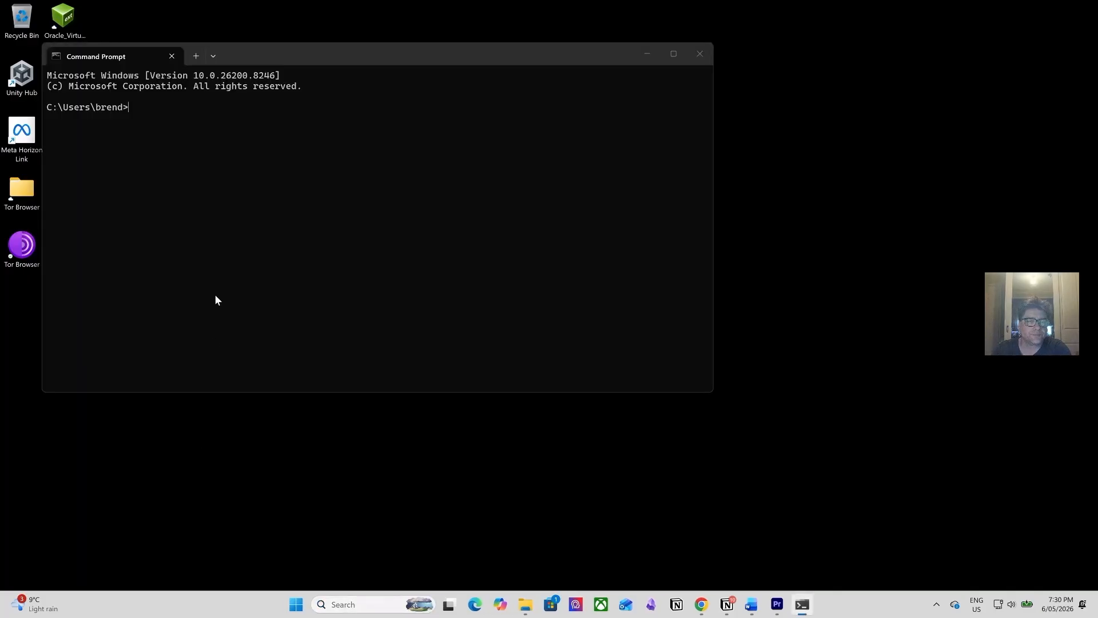
type("git --v")
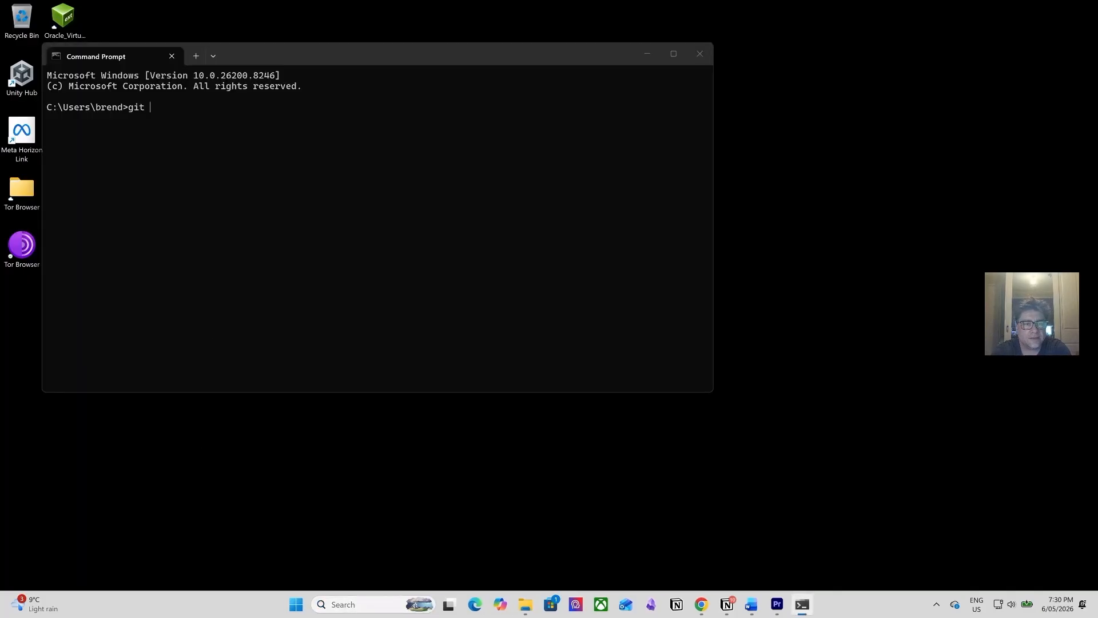
type("ersion")
key("Return")
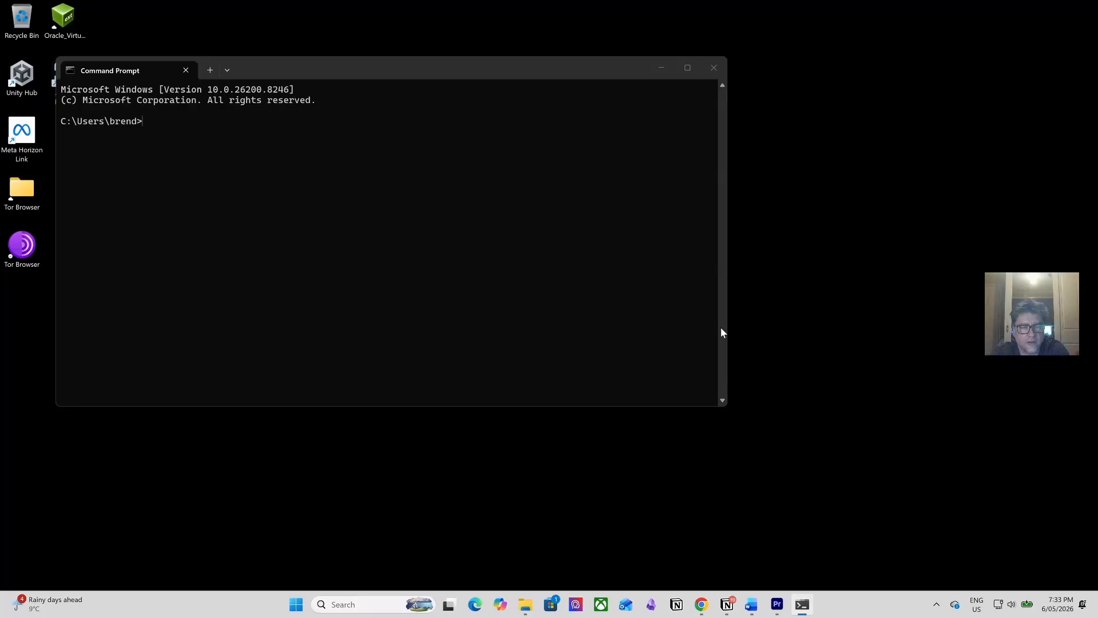
Step: Set Git's global user.name to the user's full name in quotes with git config --global
type("git config ")
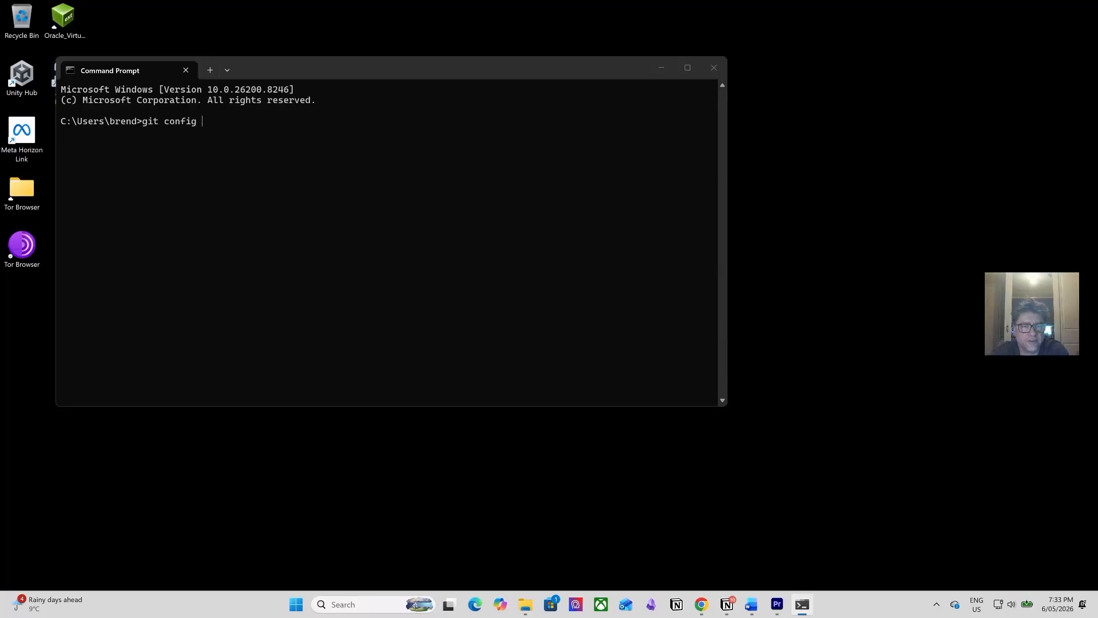
type("--")
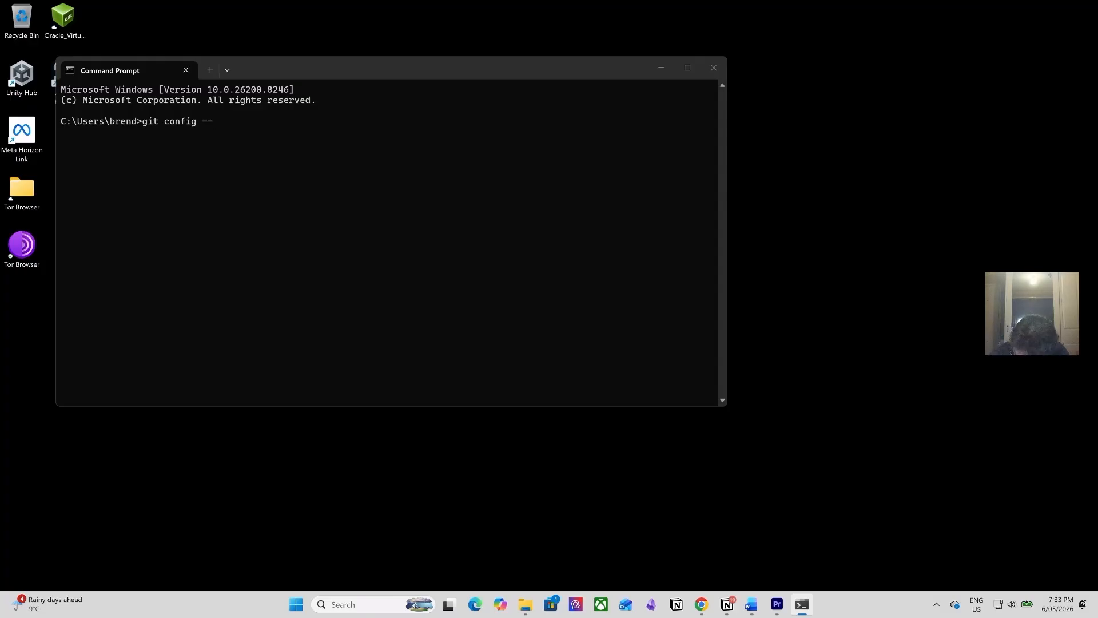
type("glob")
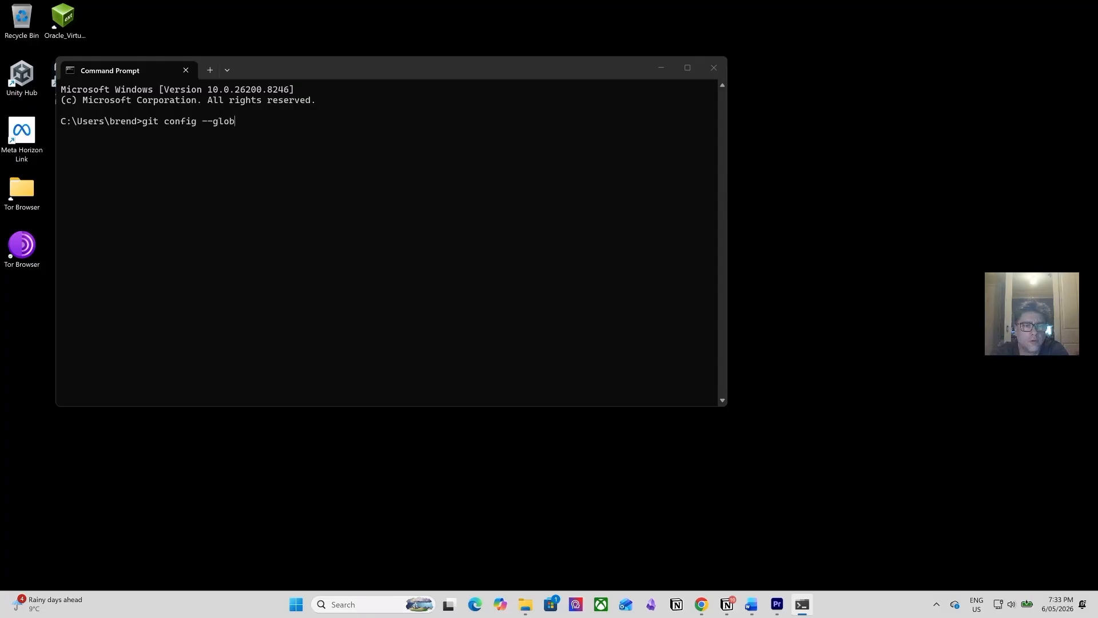
type("al user.name")
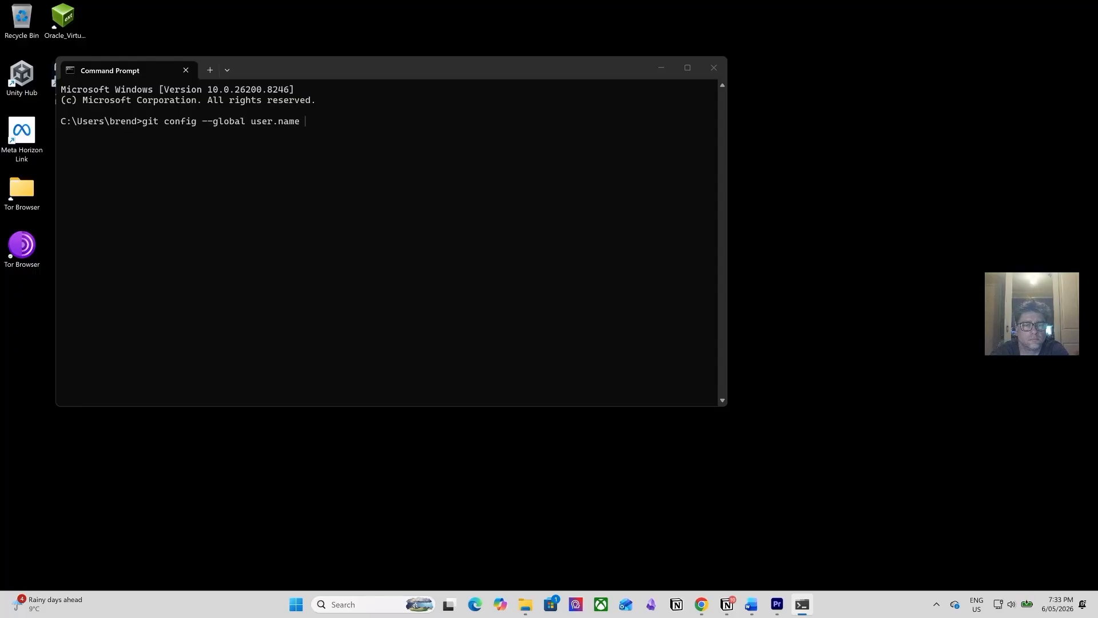
type(" \"Bre")
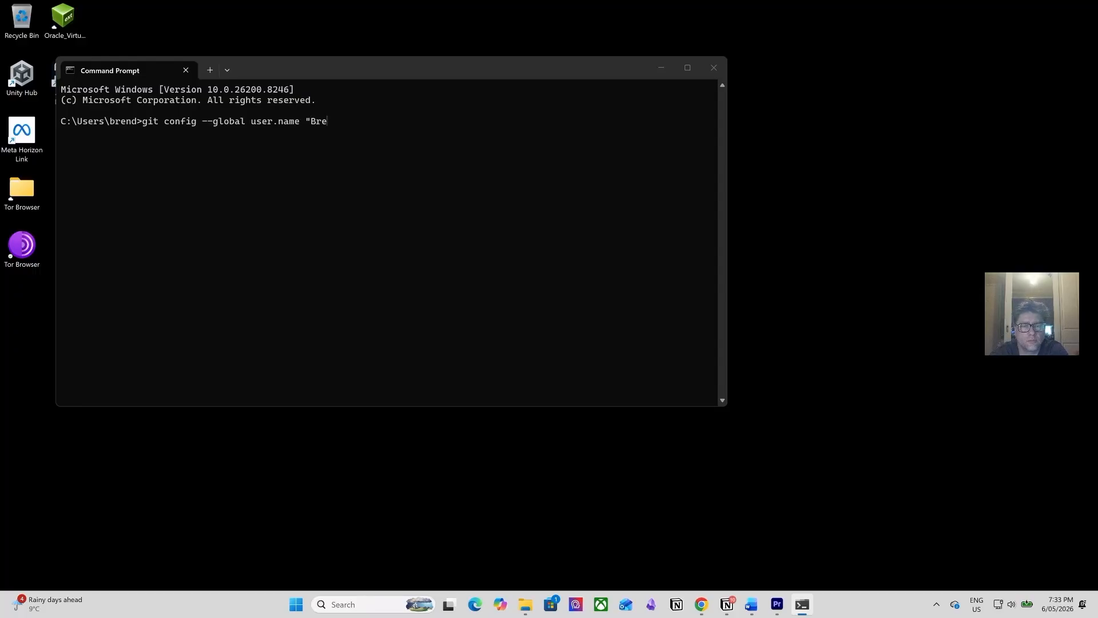
type("ndan Gasparin\"")
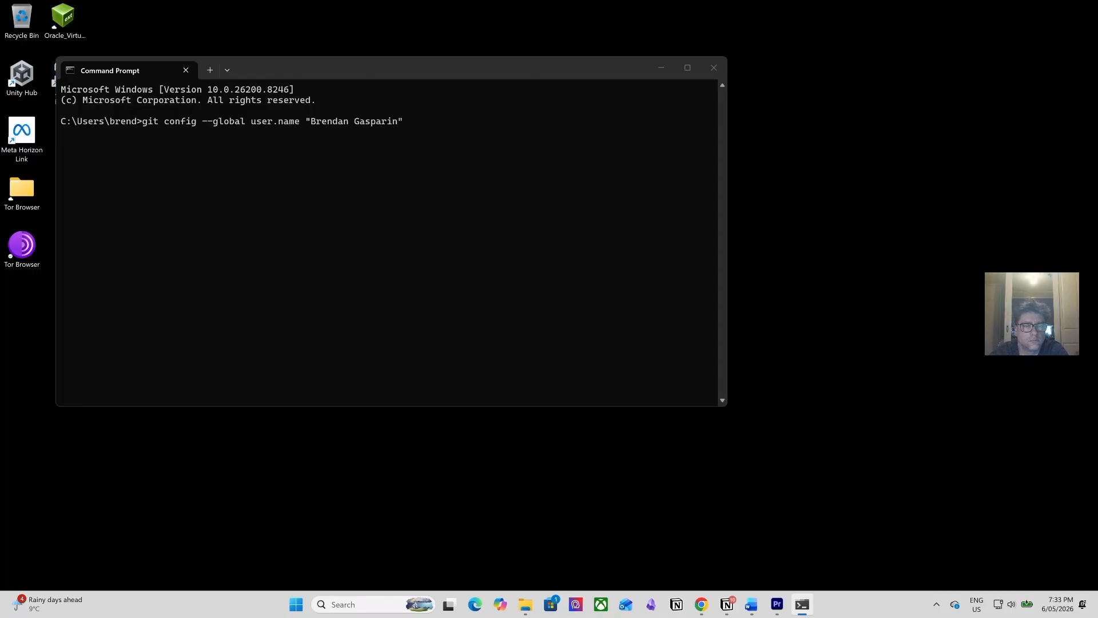
key("Return")
Step: Set Git's global user.email to the user's e-mail address in quotes with git config --global
type("git config --")
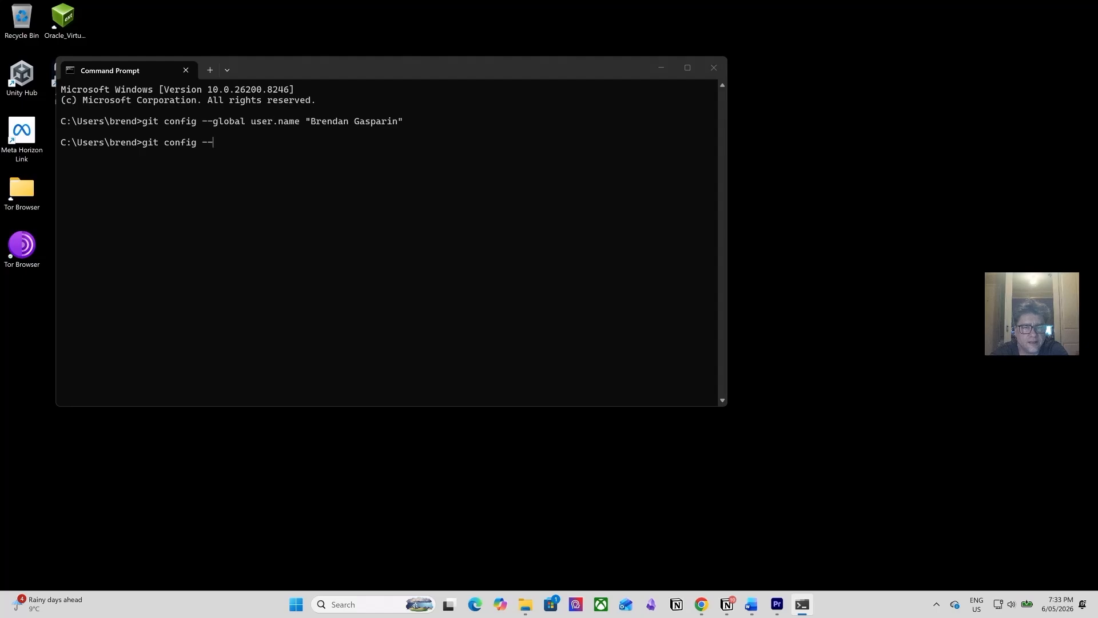
type("global ")
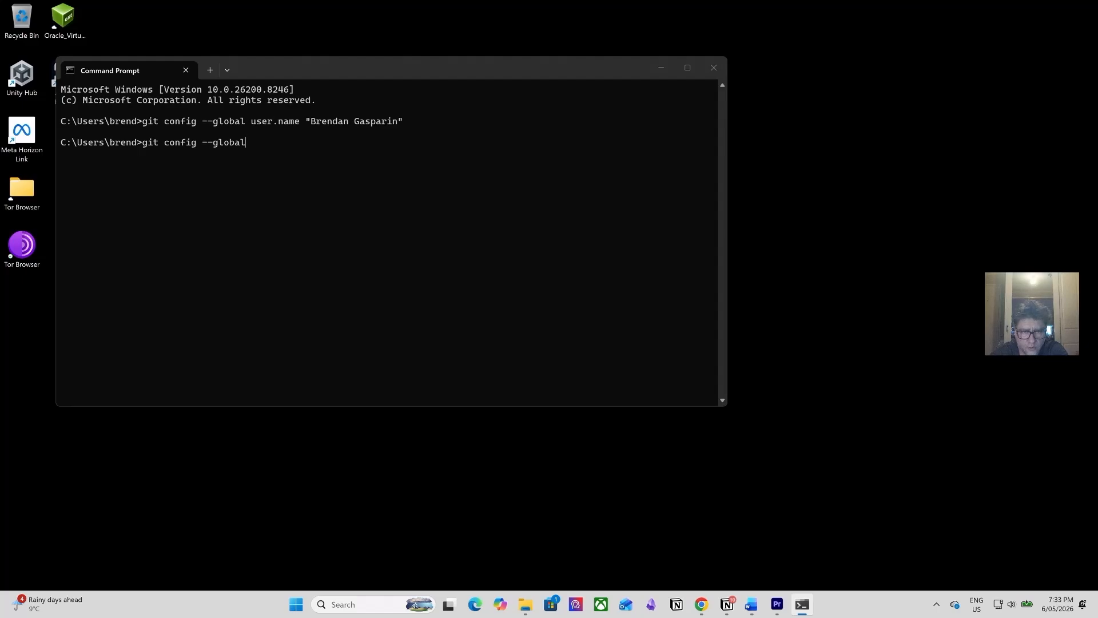
type("u")
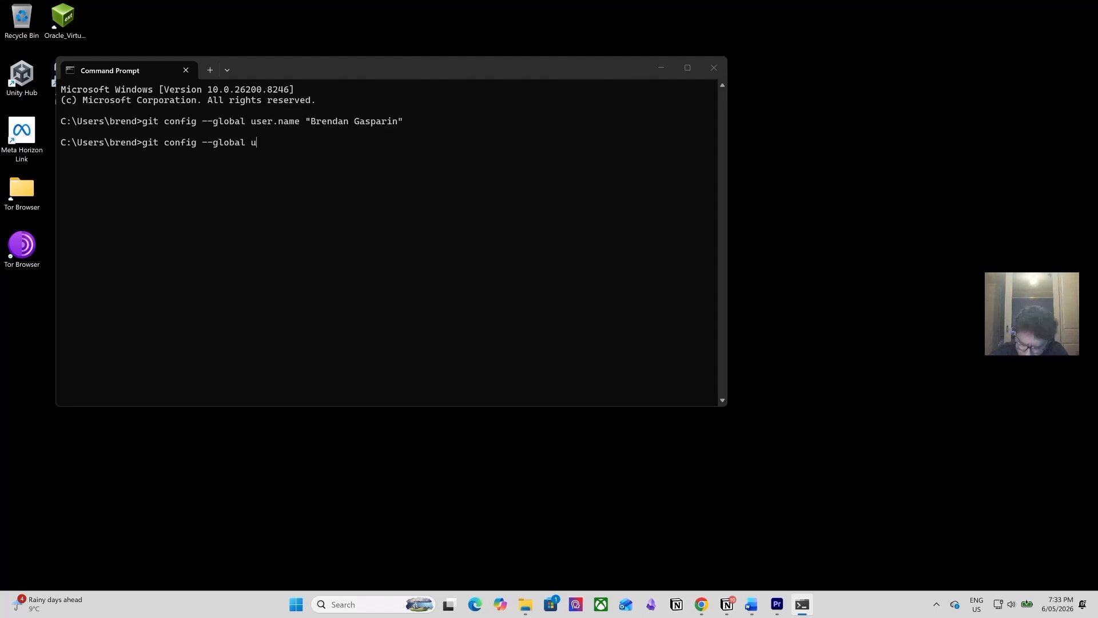
type("ser.email ")
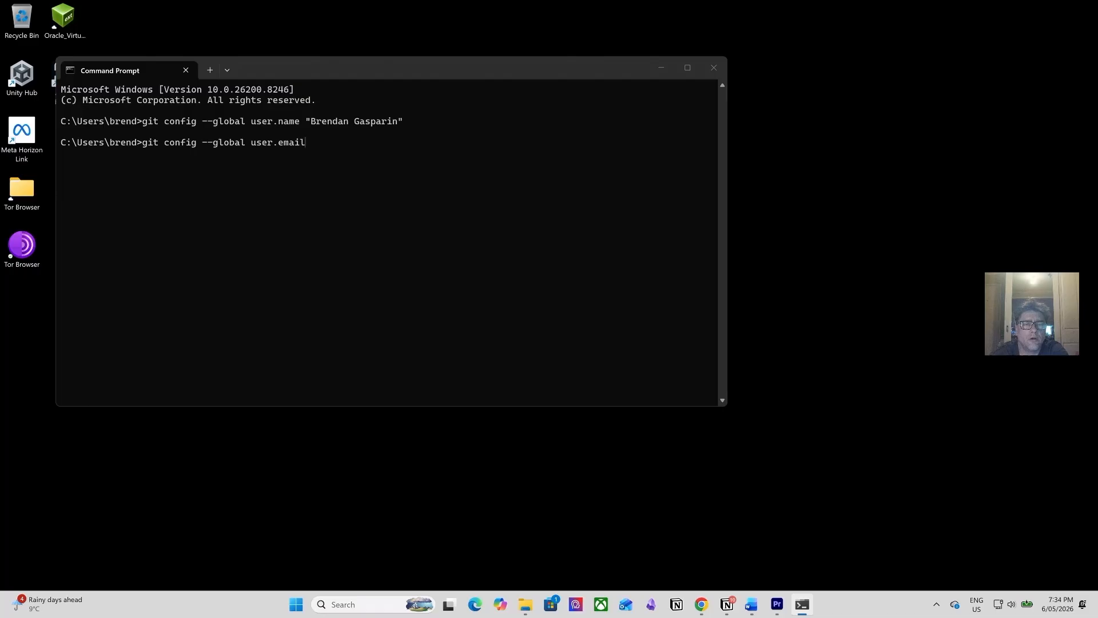
type("\"b.")
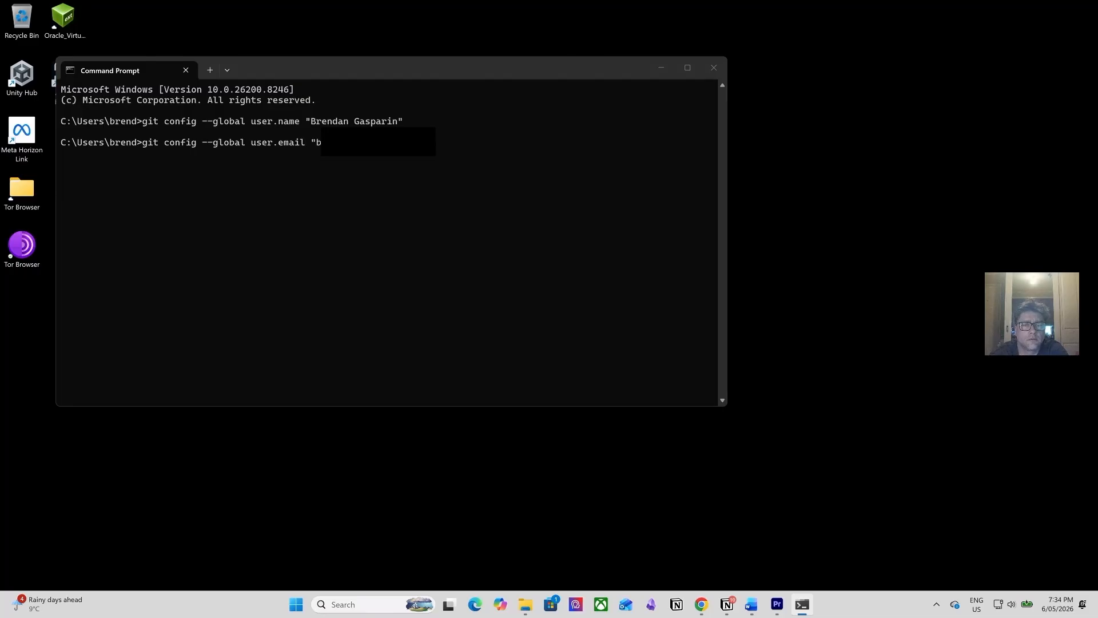
type("com\"")
key("Return")
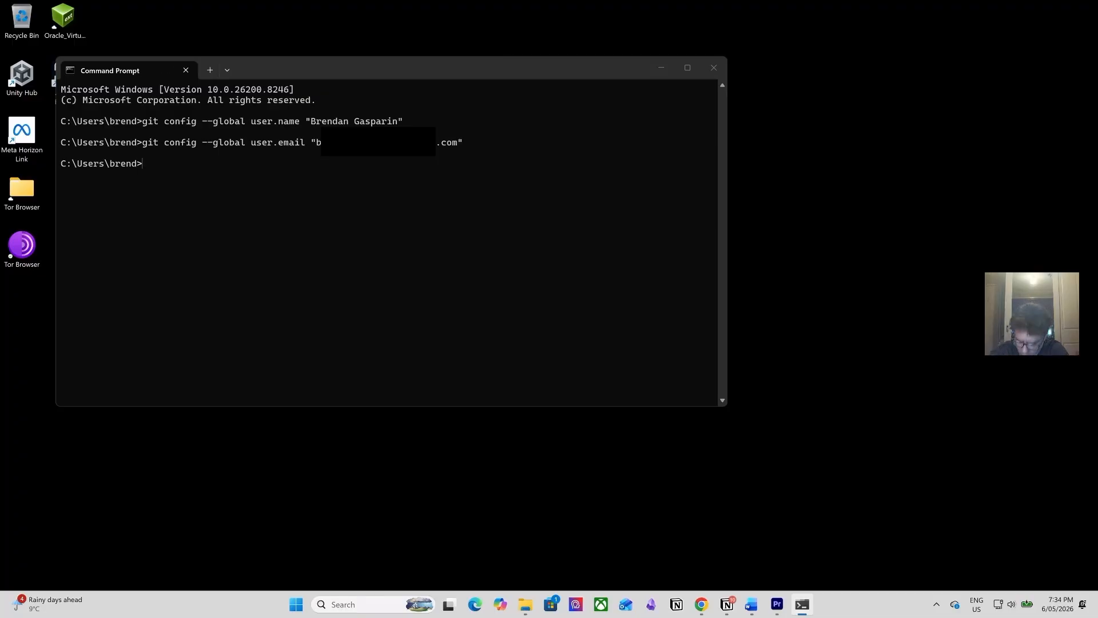